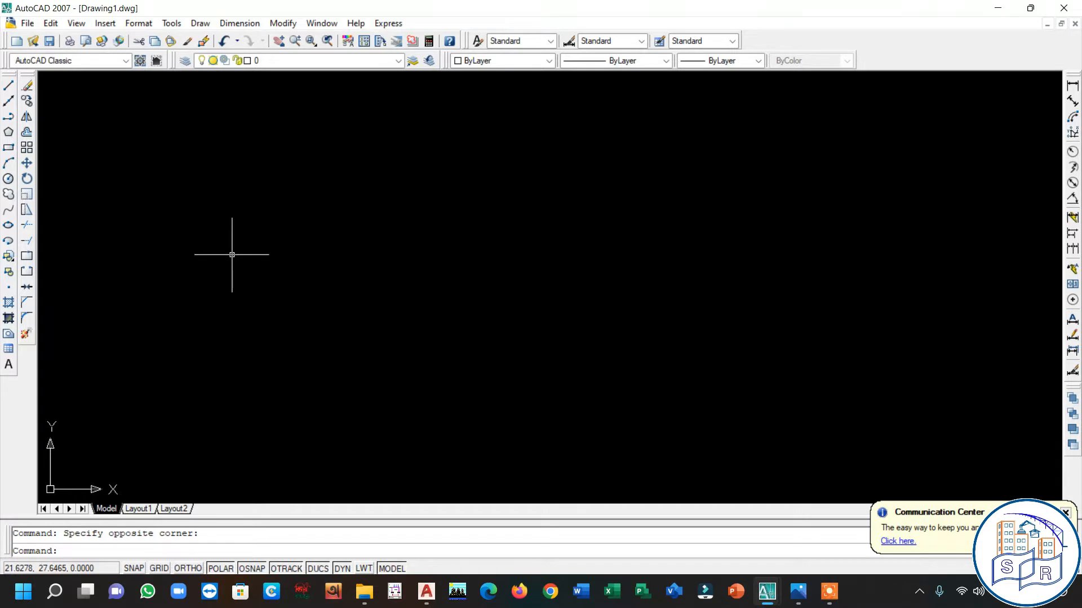
# - Draw a horizontal line about 32.58 units long, continued by a diagonal segment running down and back to the left from its right end
pyautogui.click(8, 85)
pyautogui.click(269, 197)
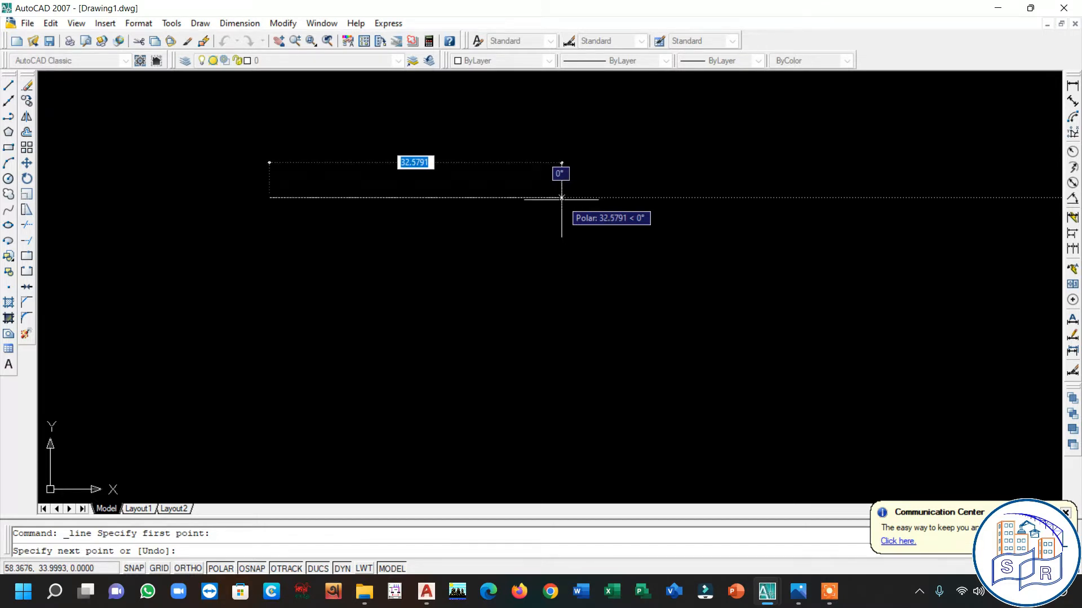
pyautogui.click(561, 198)
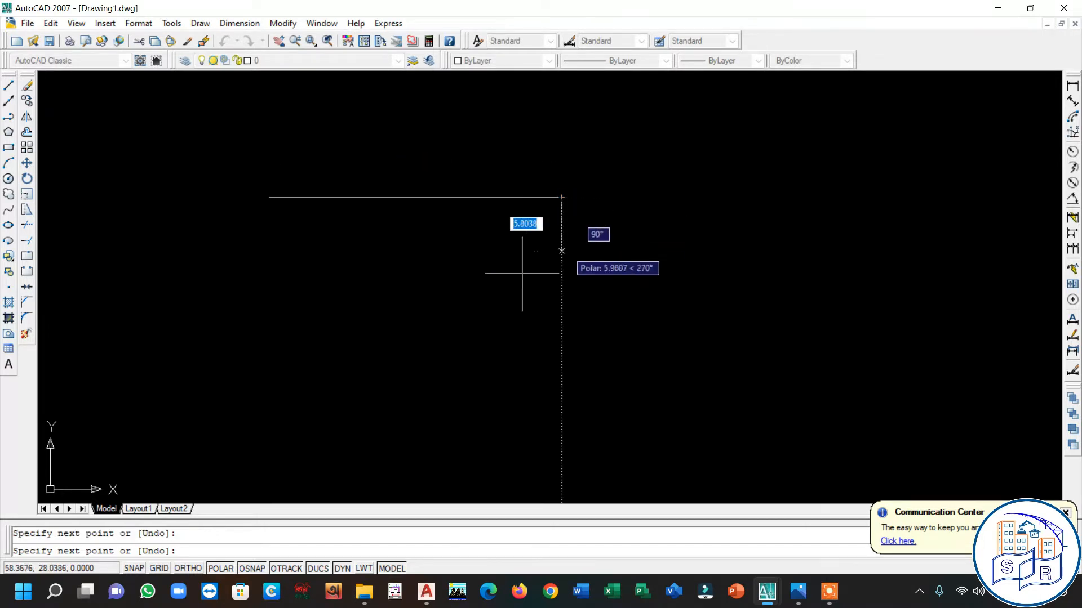
pyautogui.click(483, 300)
pyautogui.press('Escape')
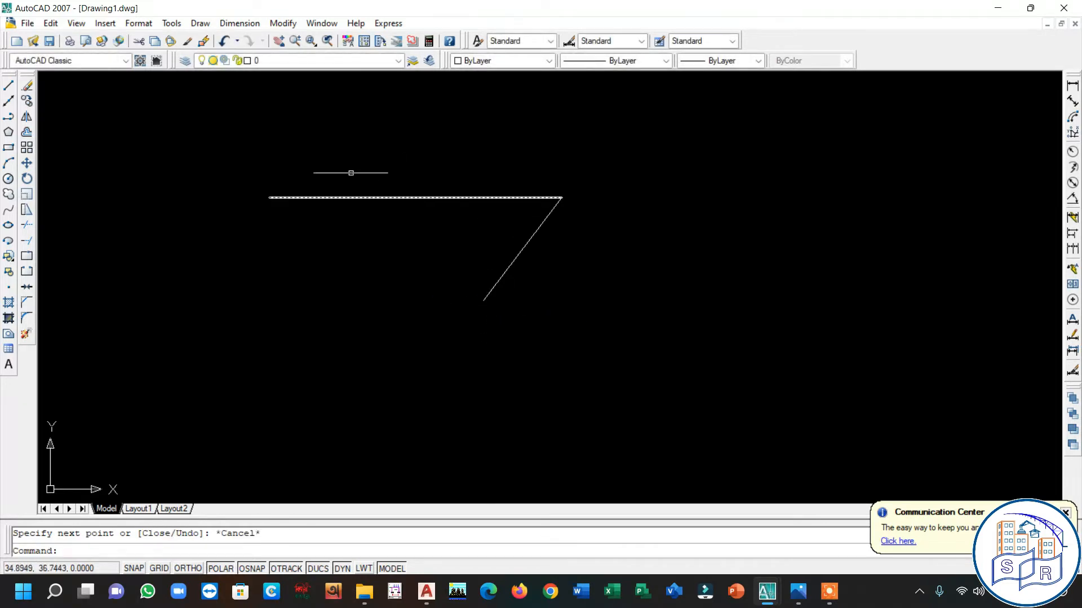
pyautogui.click(138, 23)
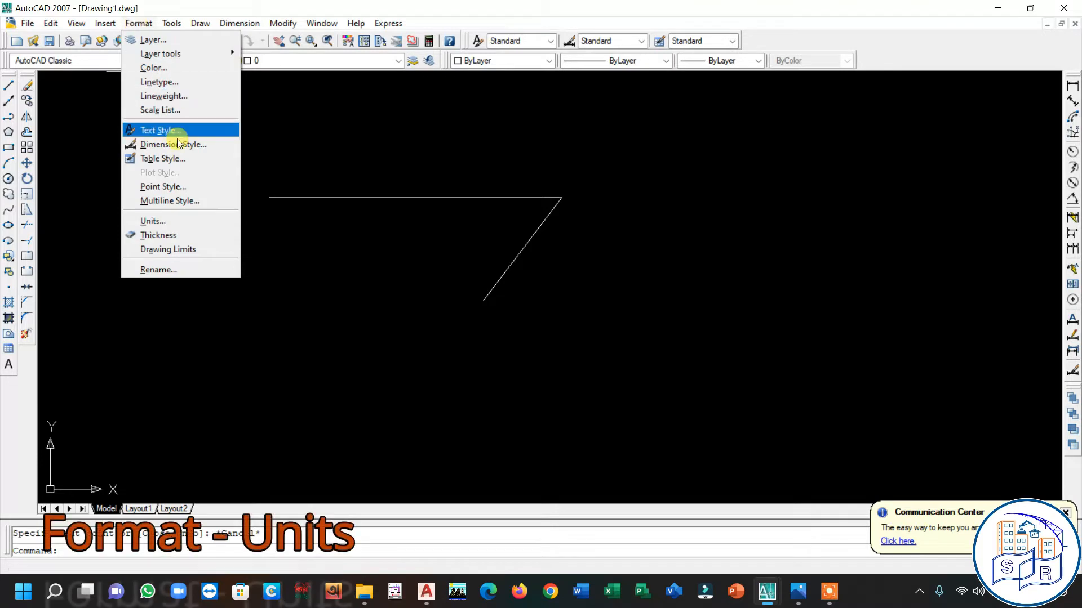
pyautogui.click(182, 220)
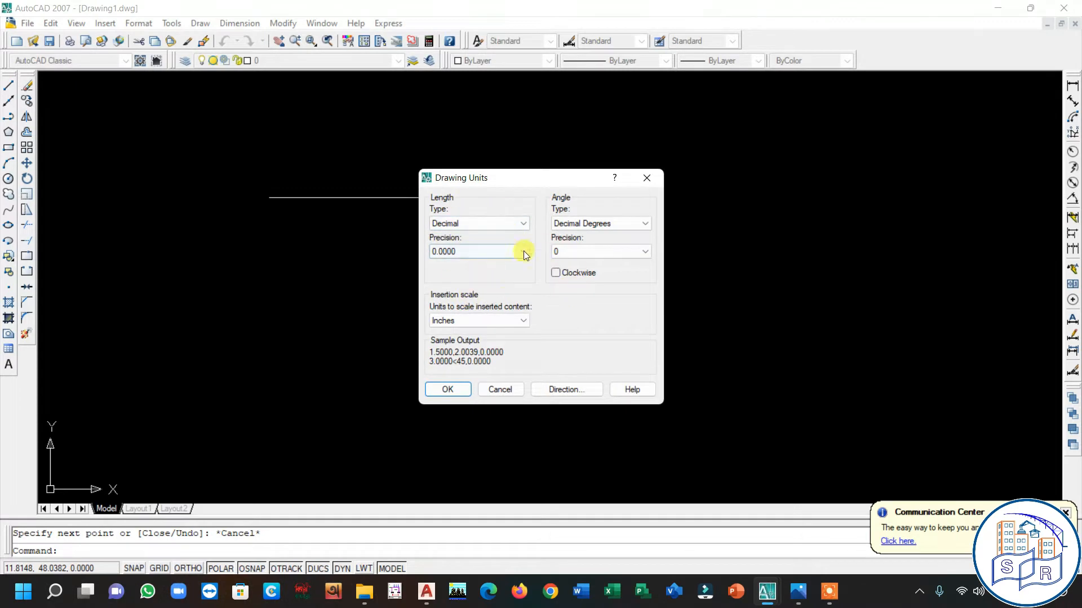
pyautogui.click(647, 178)
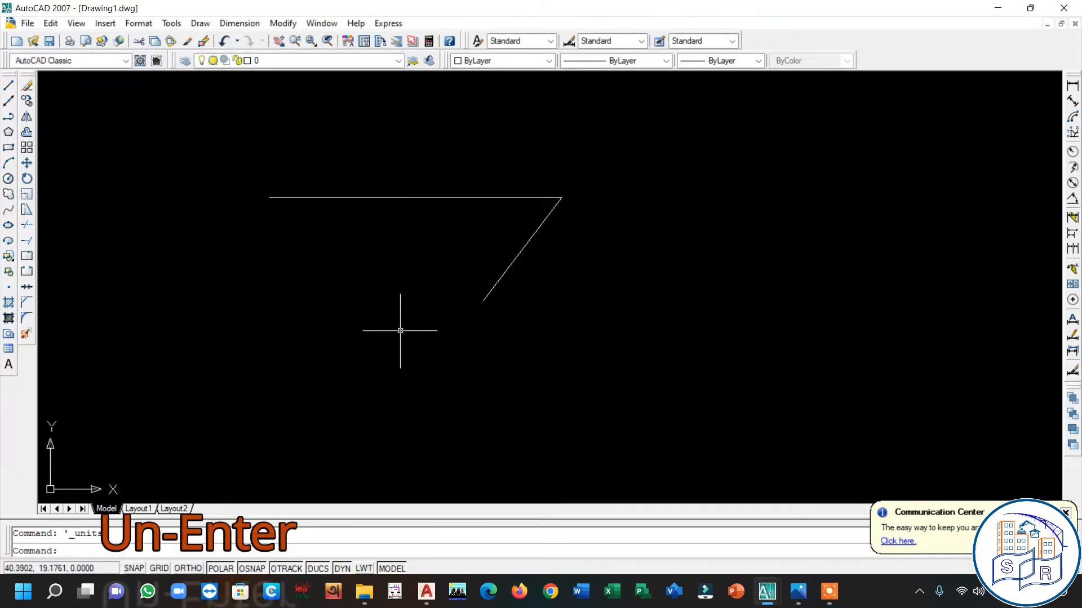
pyautogui.write('un')
pyautogui.press('Return')
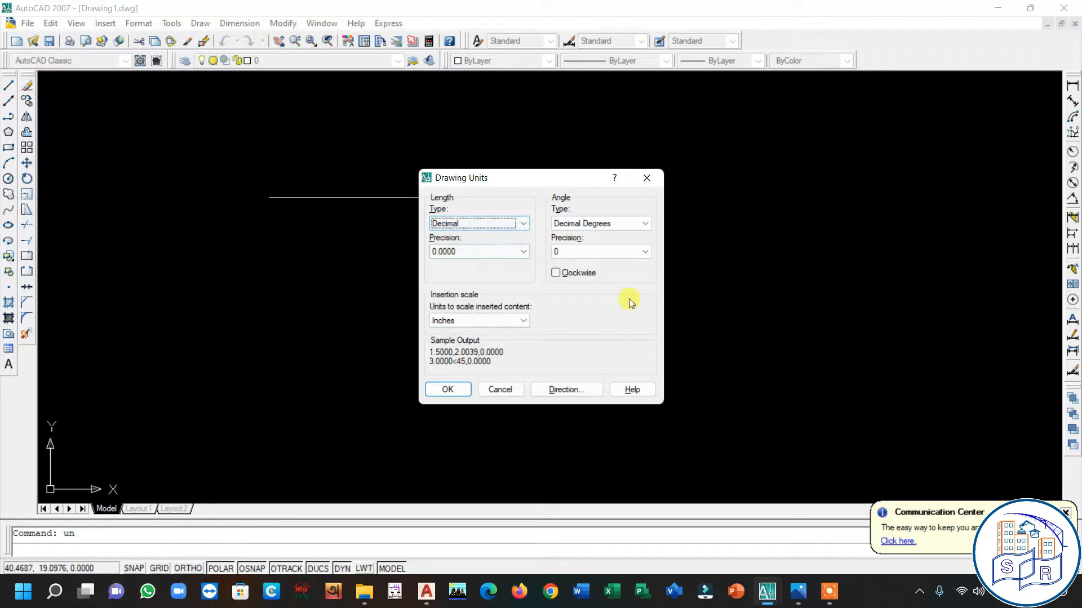
pyautogui.click(654, 181)
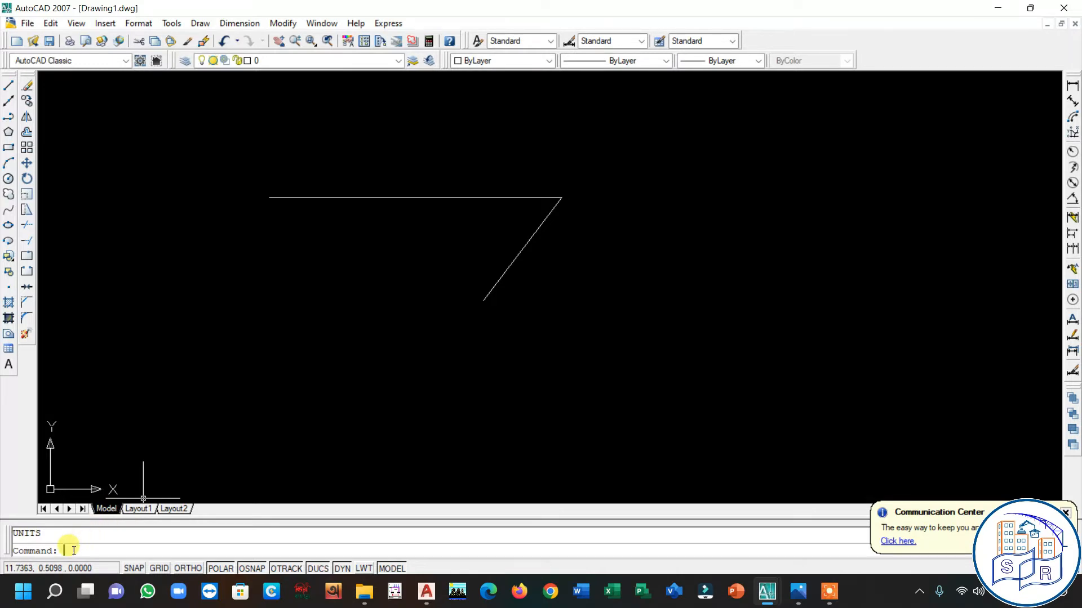
# - Set the drawing's length units to Engineering with a precision of 0'-0"
pyautogui.write('units')
pyautogui.press('Return')
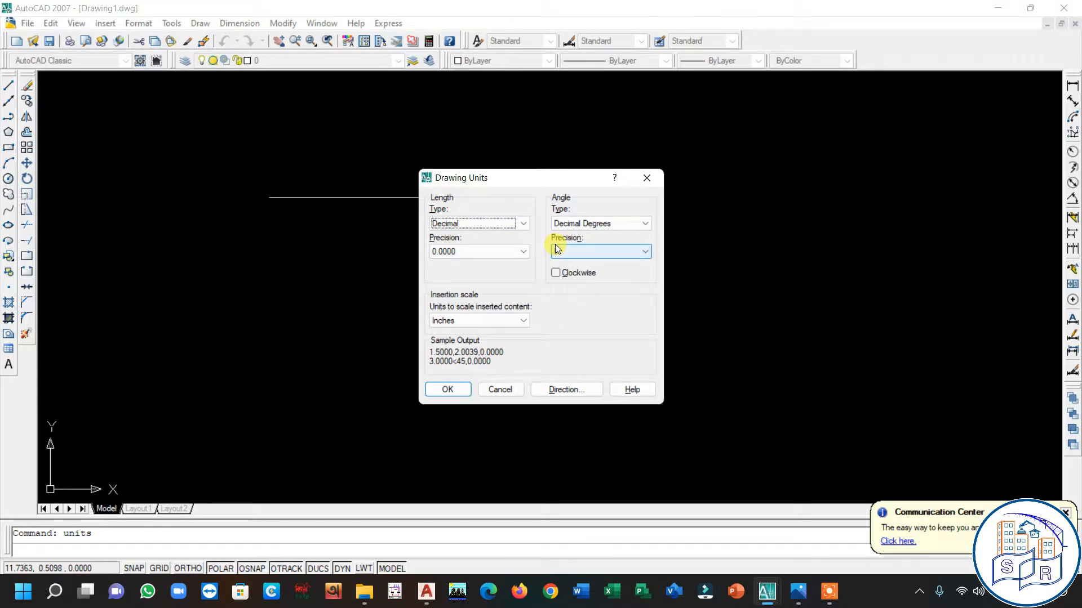
pyautogui.click(523, 220)
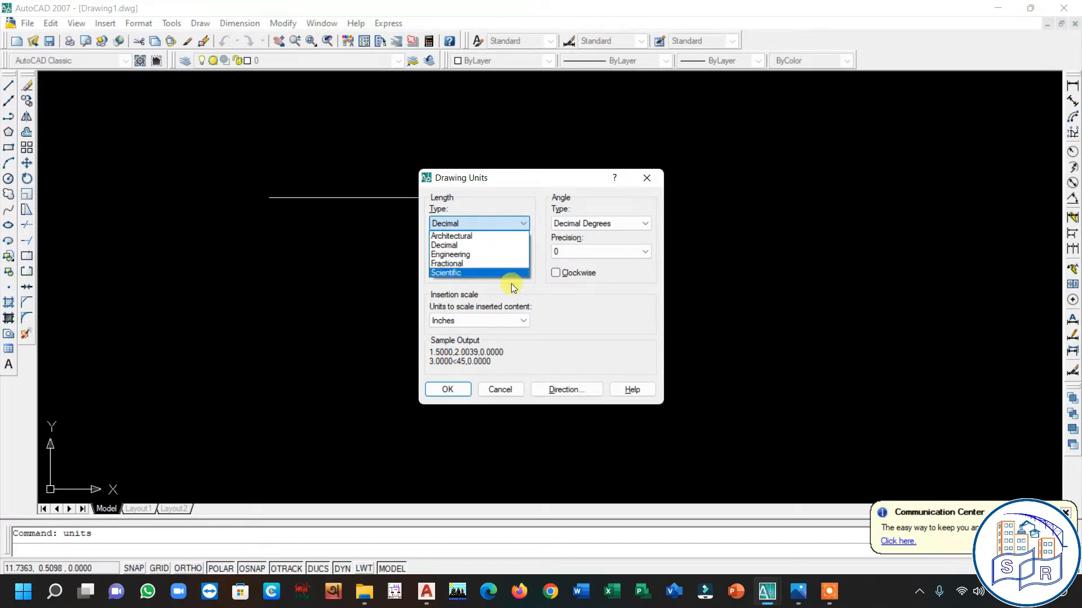
pyautogui.click(474, 255)
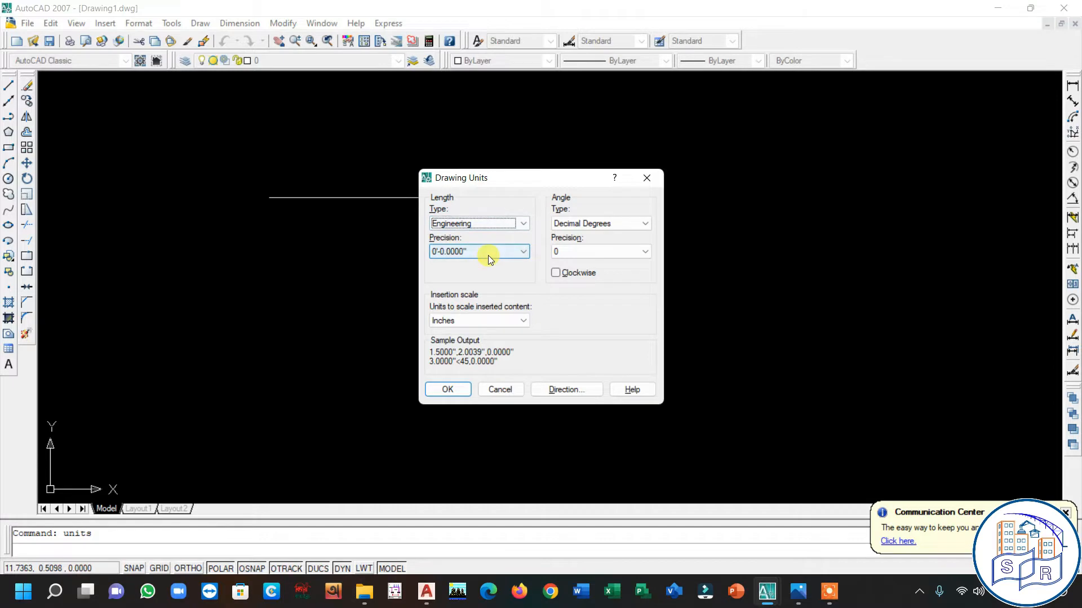
pyautogui.click(488, 253)
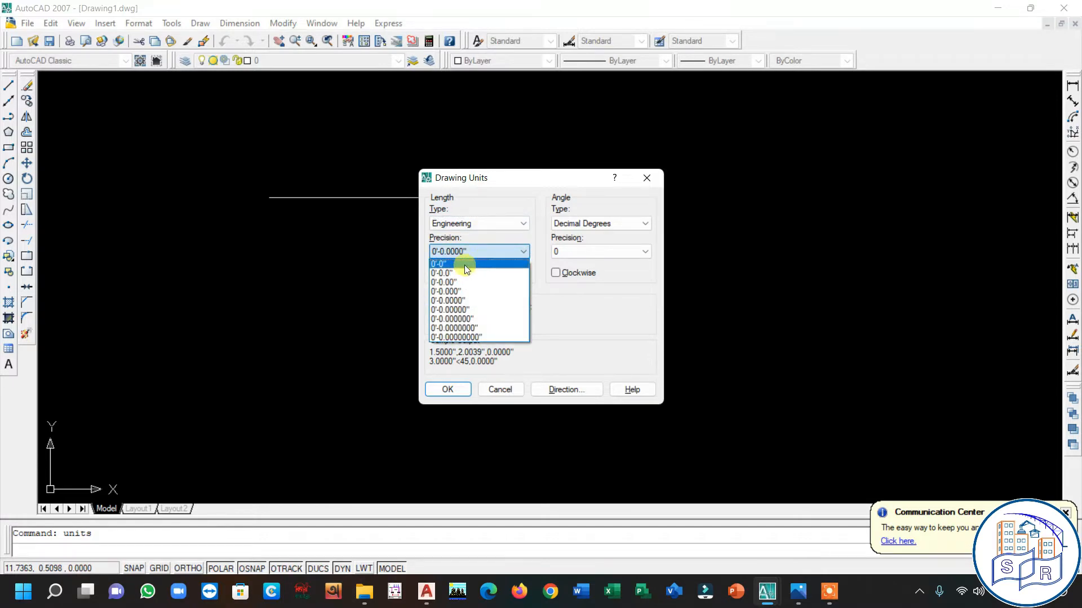
pyautogui.click(465, 265)
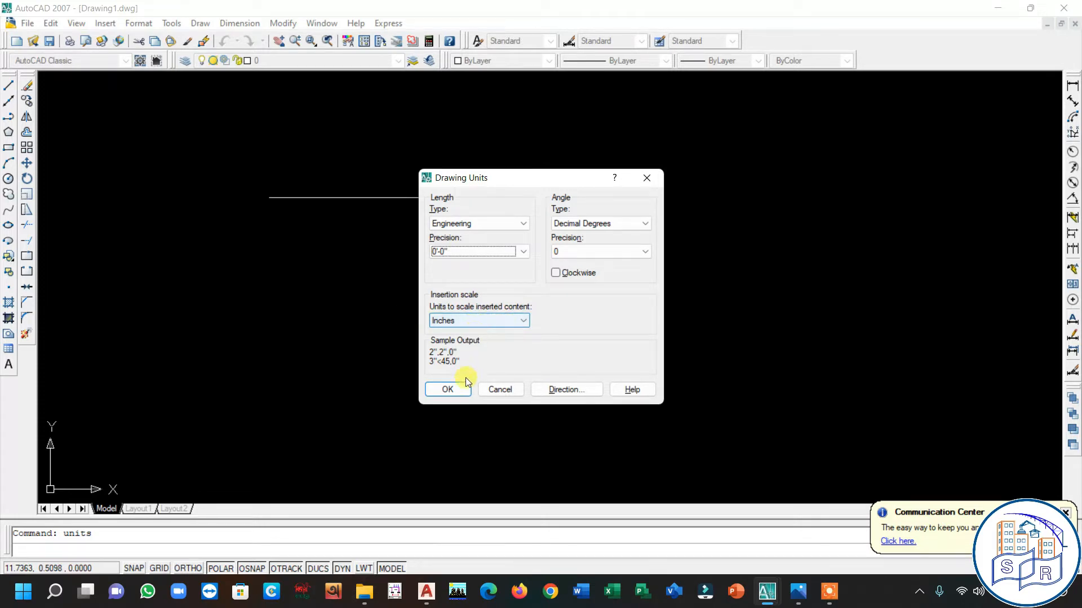
pyautogui.click(452, 391)
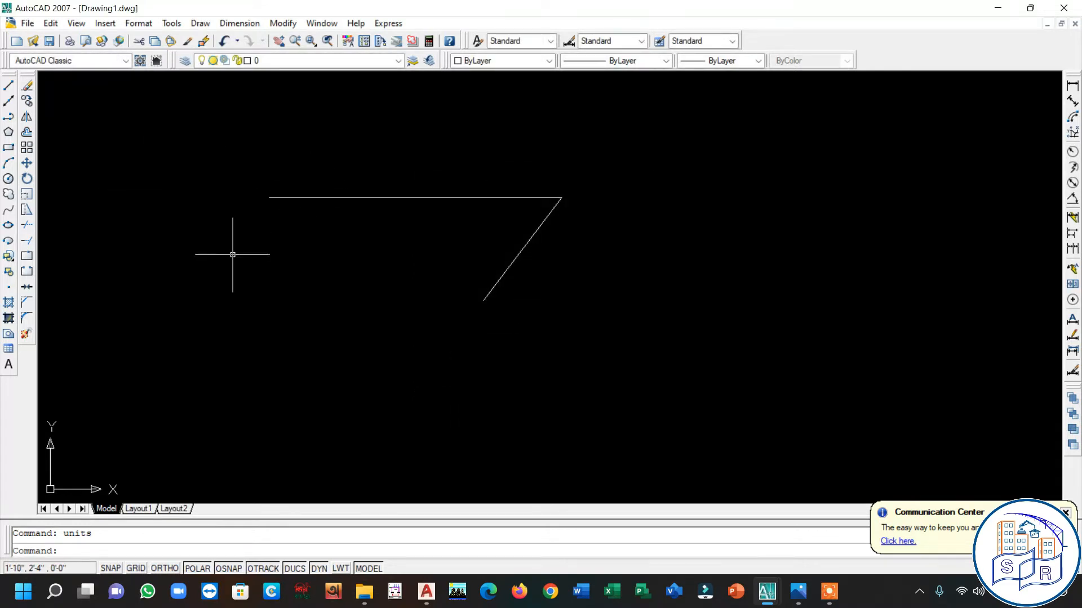
pyautogui.press('Escape')
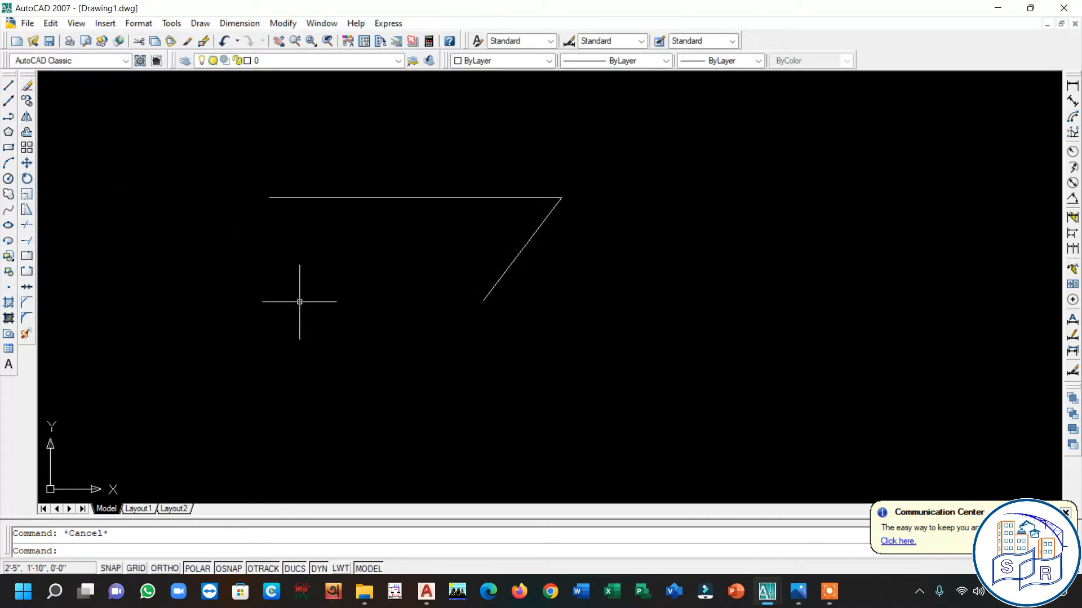
# - Draw a horizontal line 2' long below the existing lines with Ortho mode on
pyautogui.click(9, 85)
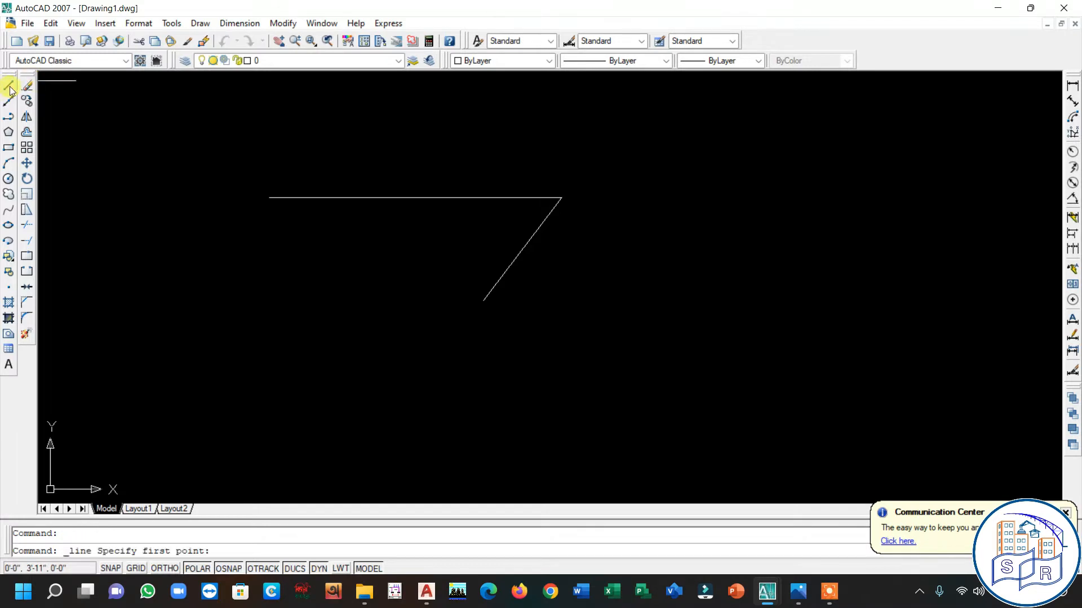
pyautogui.click(208, 300)
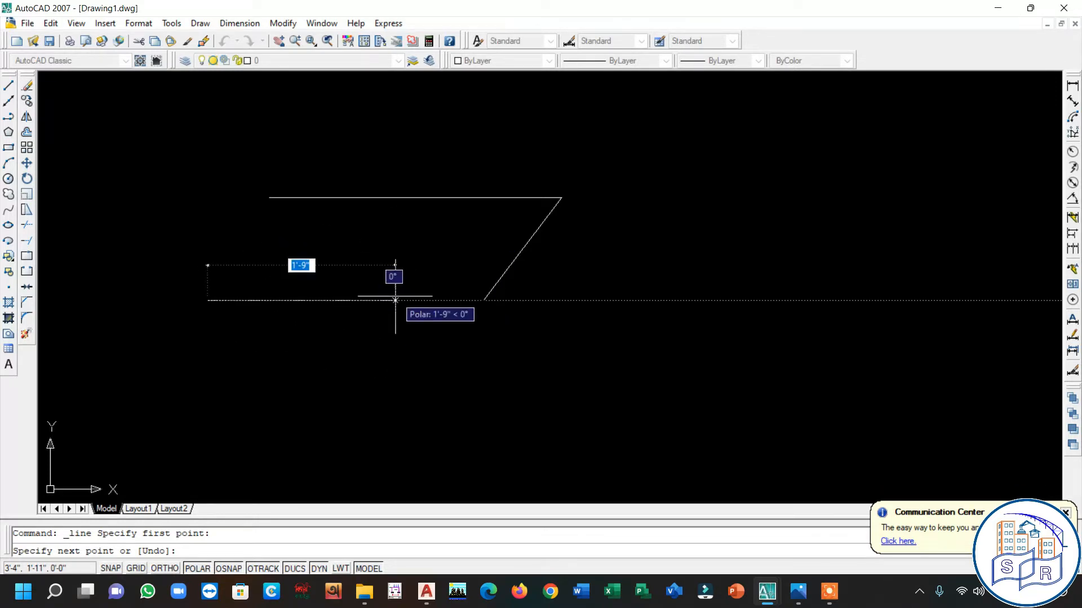
pyautogui.press('F8')
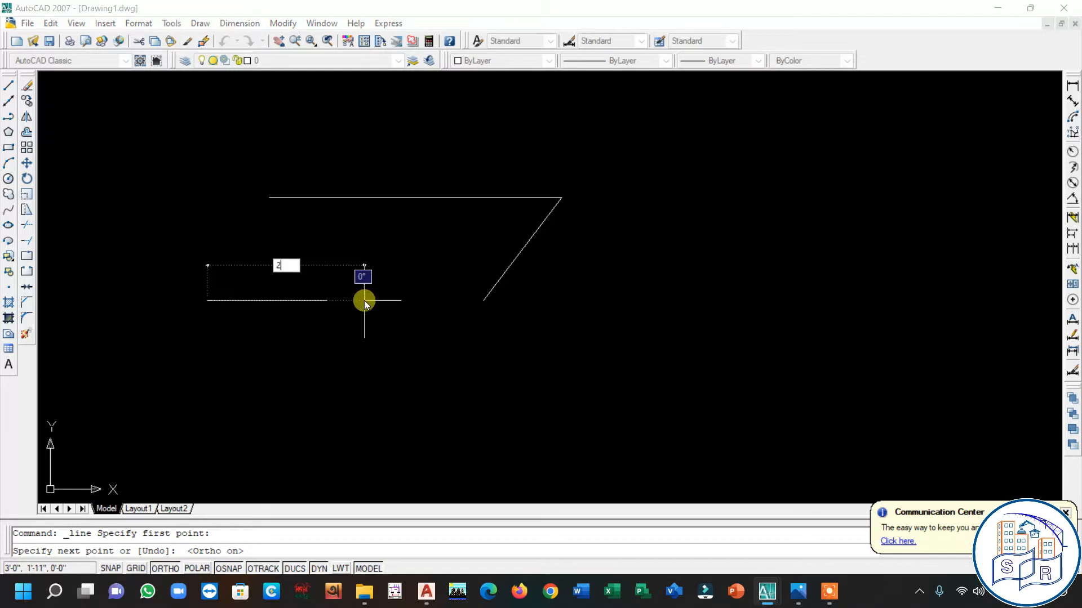
pyautogui.write("2'")
pyautogui.press('Return')
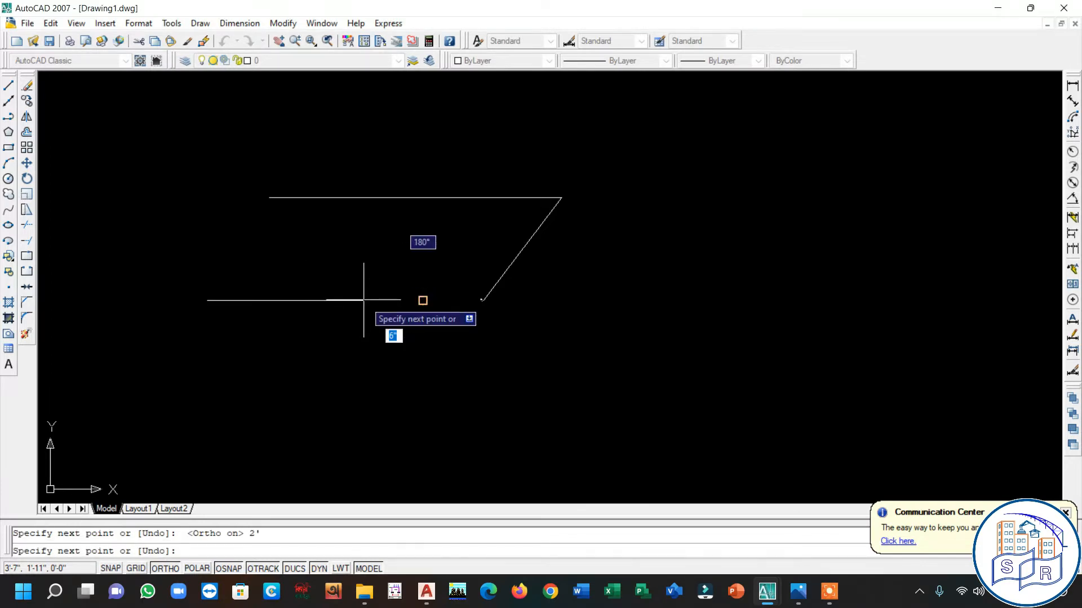
pyautogui.press('Escape')
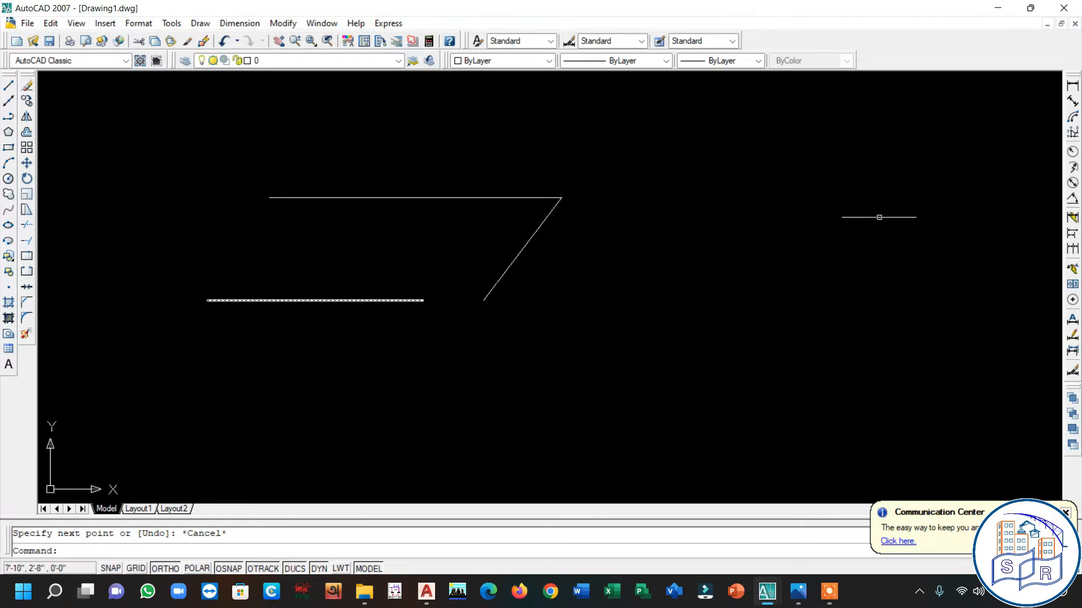
# - Add a linear dimension just above the 2' horizontal line, measured between its endpoints, and check the dimension text up close
pyautogui.click(1069, 86)
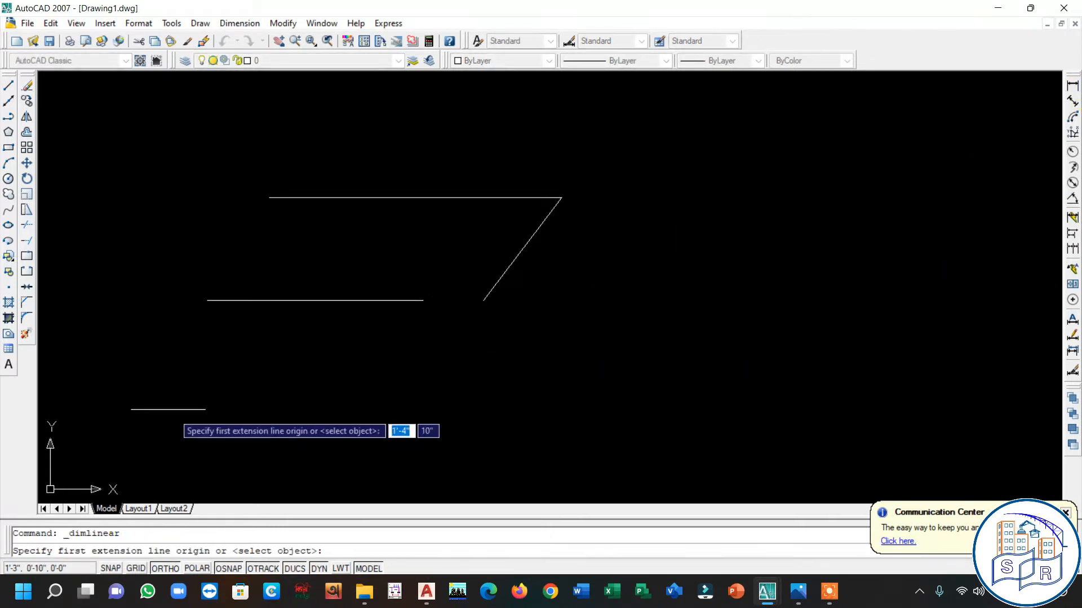
pyautogui.click(208, 300)
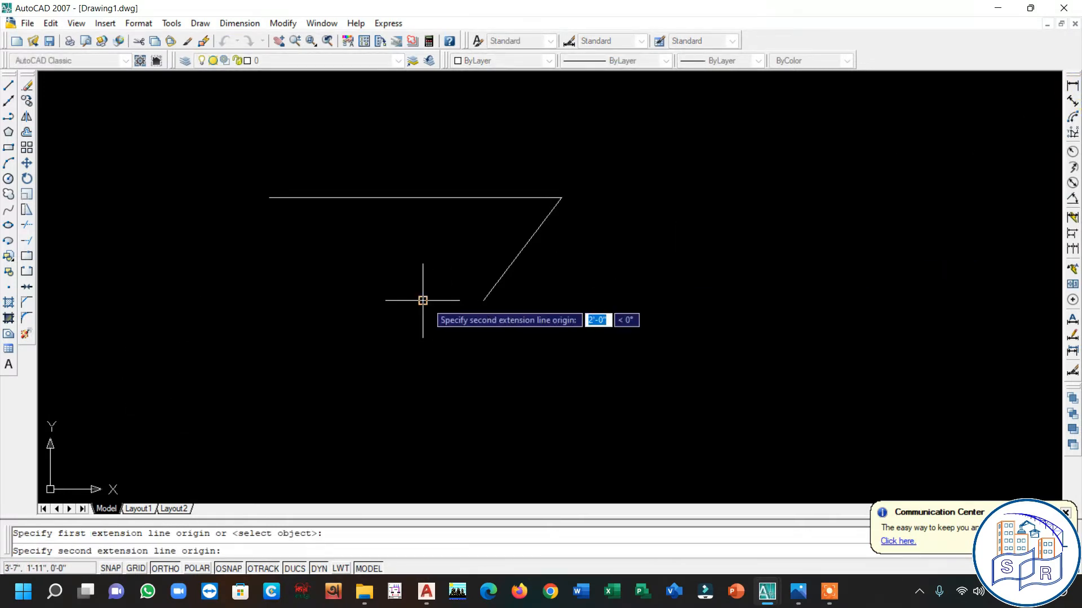
pyautogui.click(420, 300)
pyautogui.click(316, 271)
pyautogui.scroll(5, 282, 270)
pyautogui.scroll(3, 368, 257)
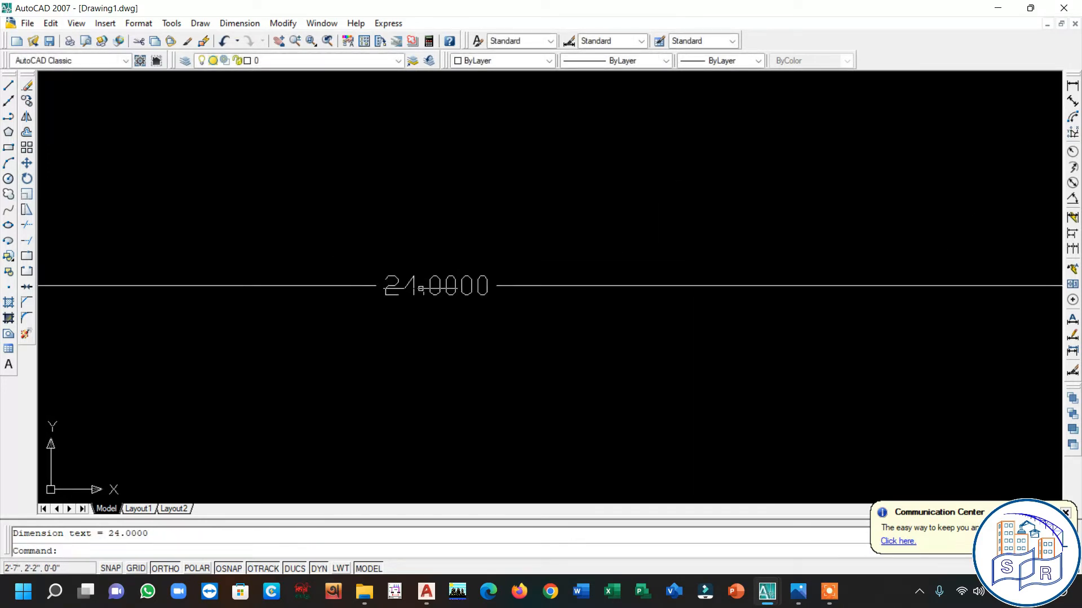
pyautogui.scroll(-5, 423, 287)
pyautogui.scroll(-3, 421, 295)
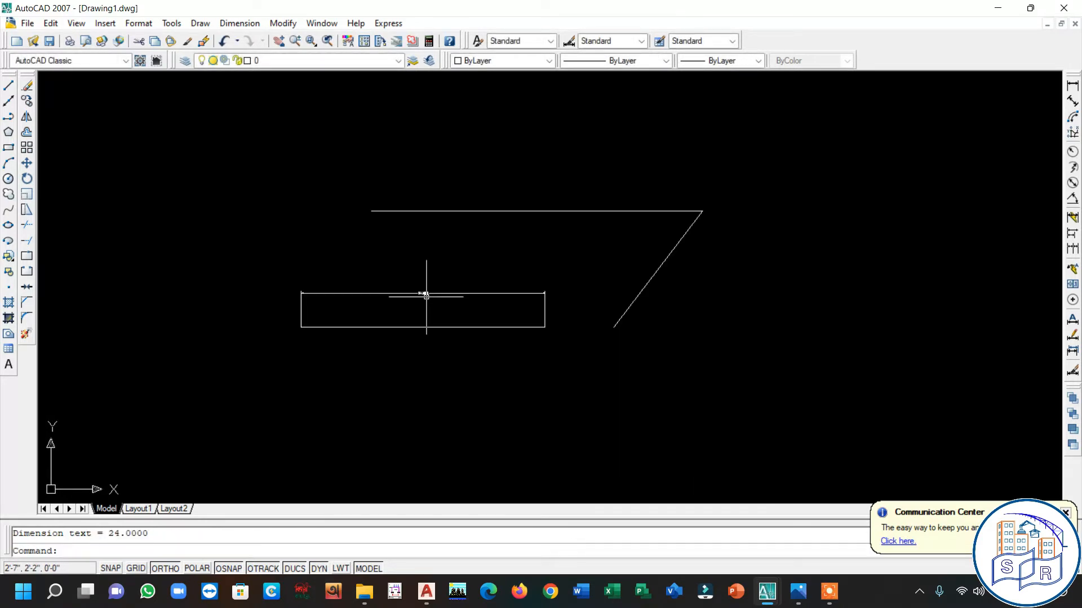
pyautogui.scroll(5, 425, 295)
pyautogui.scroll(-1, 397, 293)
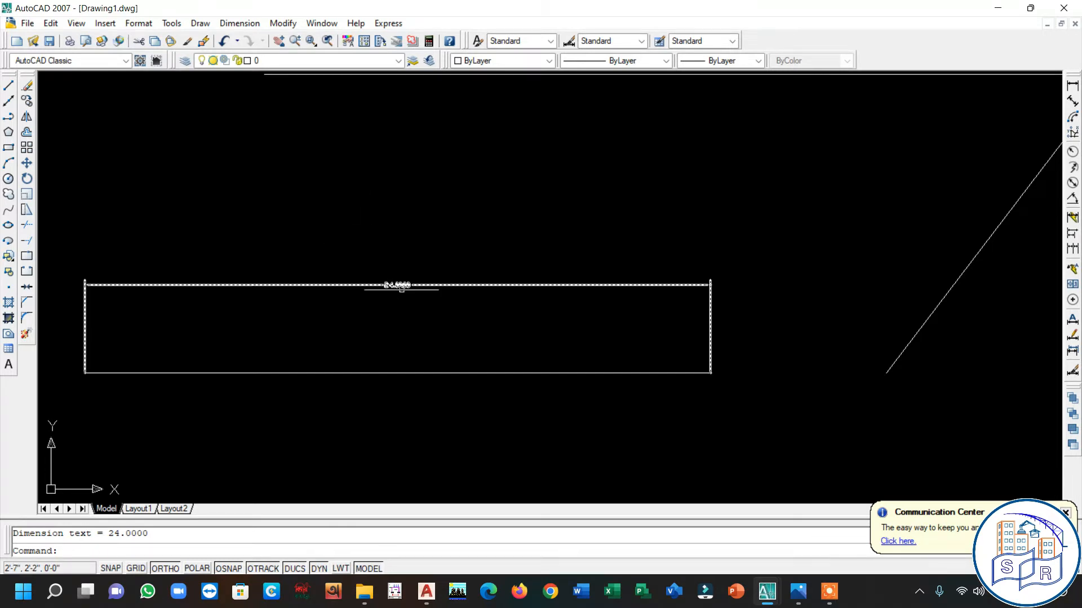
pyautogui.click(139, 27)
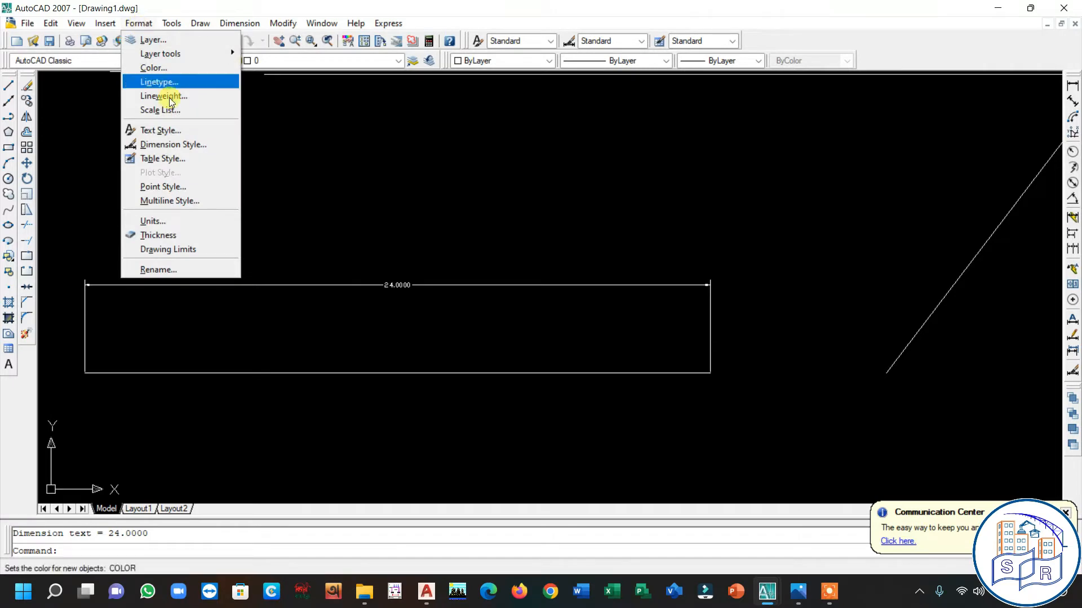
pyautogui.click(202, 147)
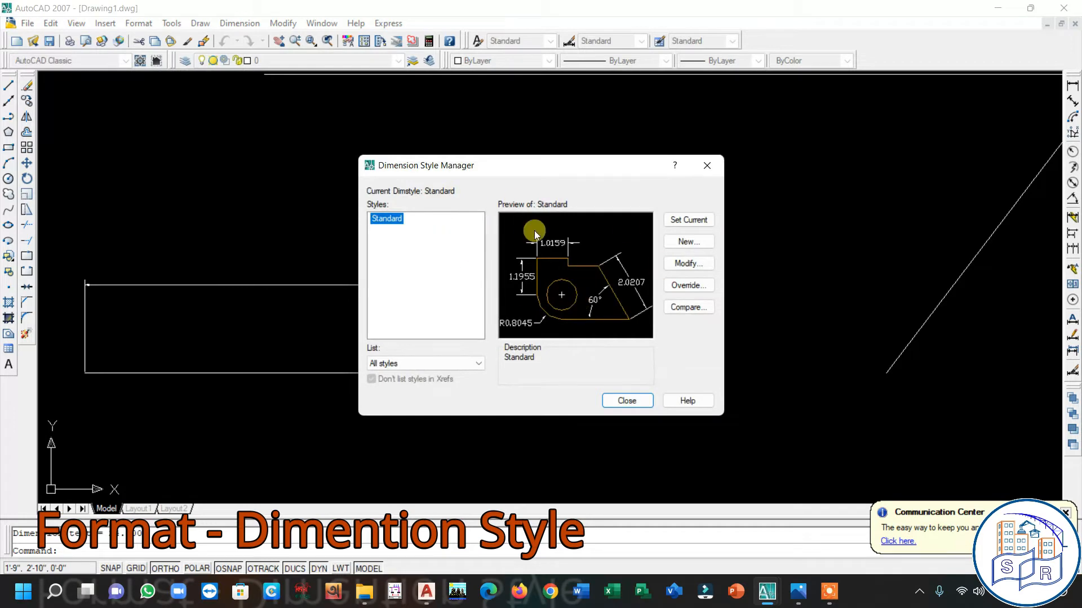
pyautogui.click(707, 167)
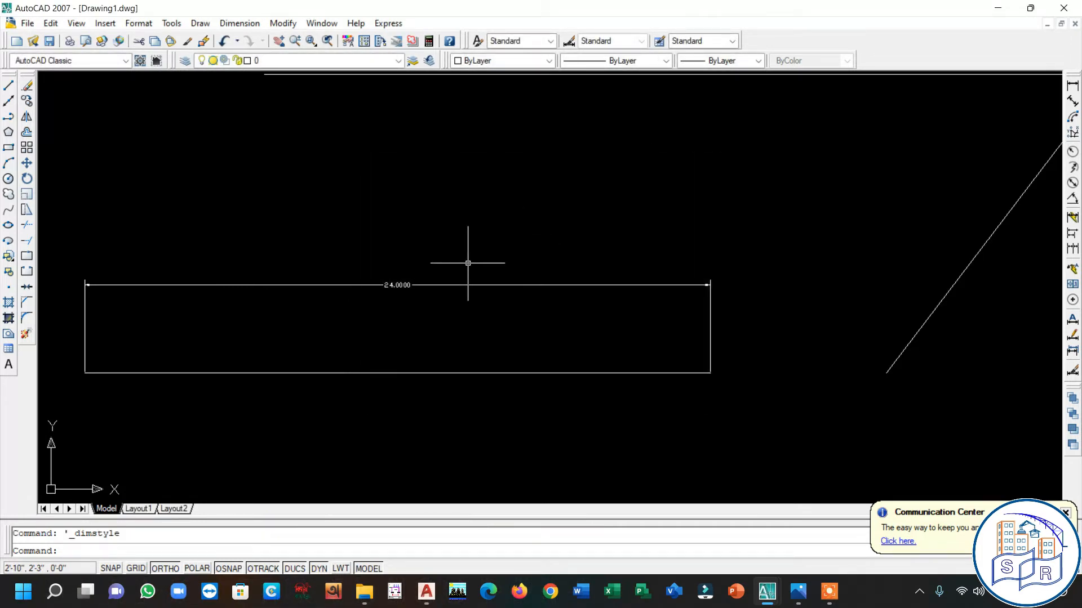
# - Modify the Standard dimension style so its primary linear units use the Engineering format with a precision of 0'-0"
pyautogui.write('d')
pyautogui.press('Return')
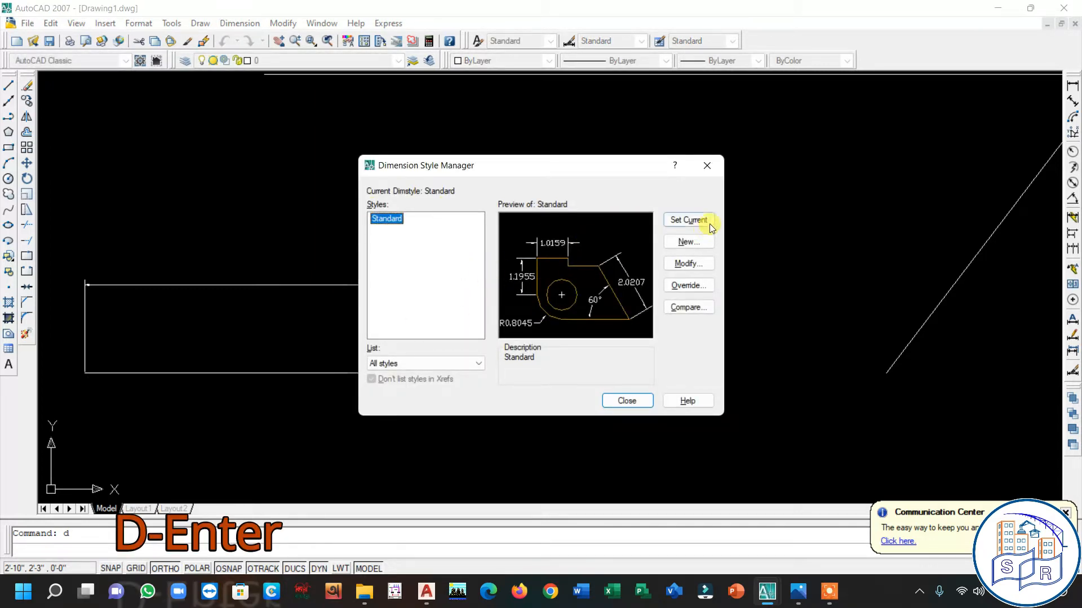
pyautogui.click(695, 266)
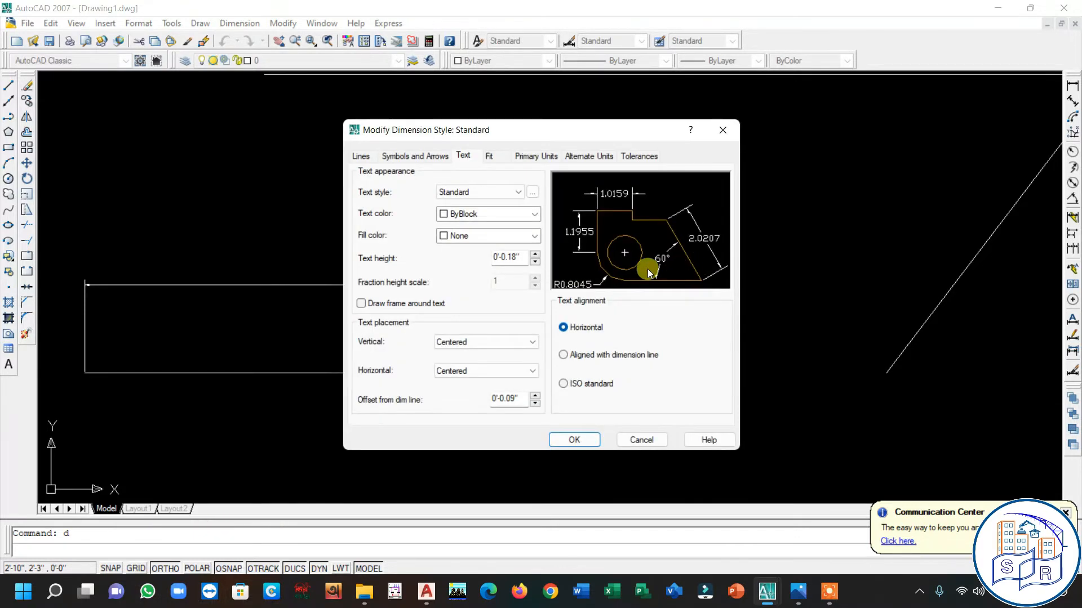
pyautogui.click(534, 158)
pyautogui.click(513, 187)
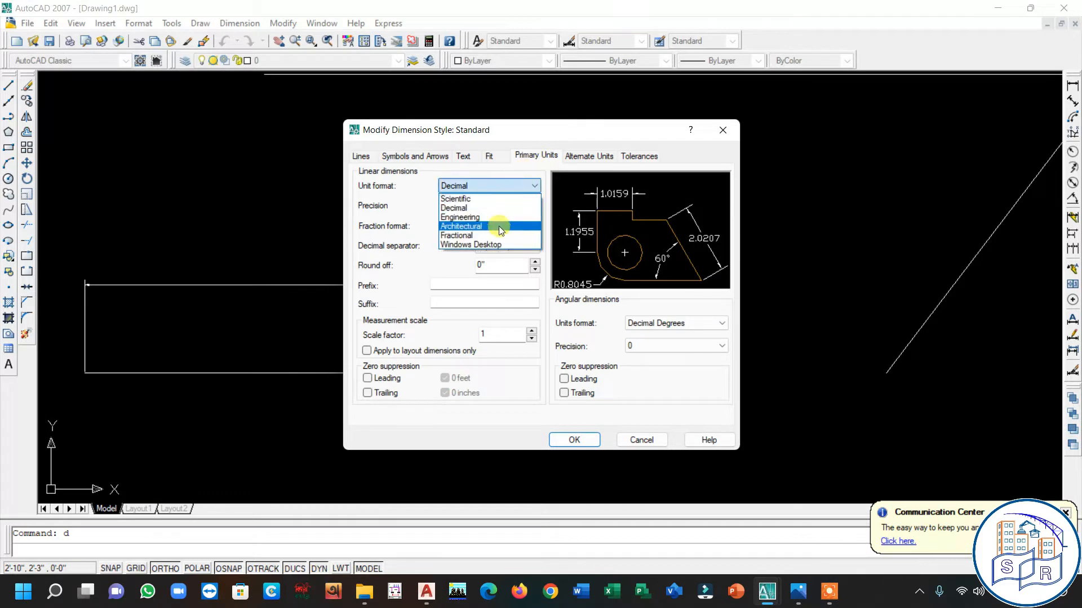
pyautogui.click(499, 218)
pyautogui.click(508, 204)
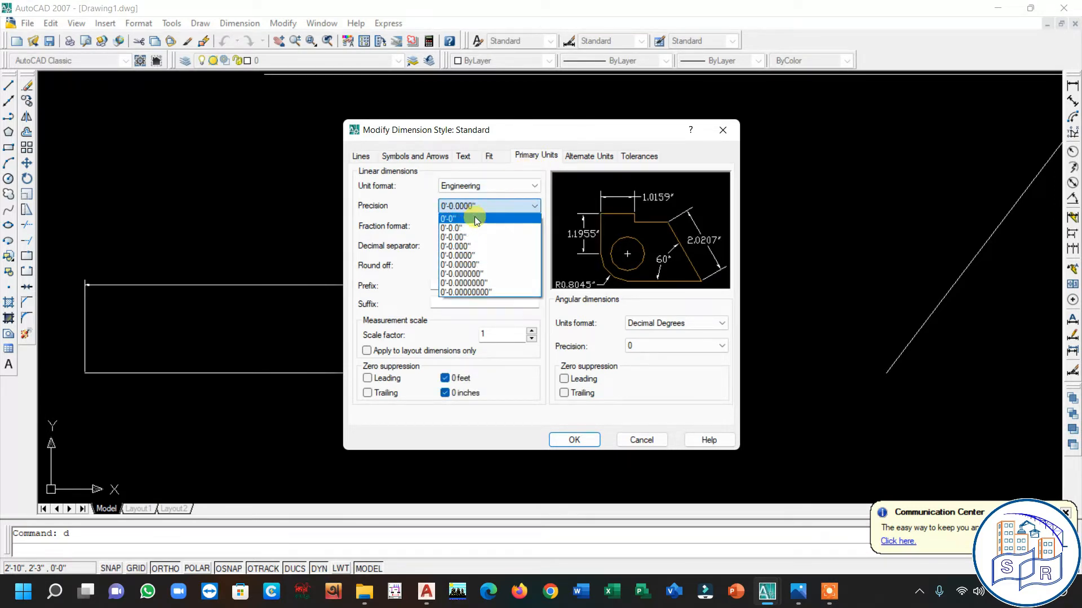
pyautogui.click(475, 217)
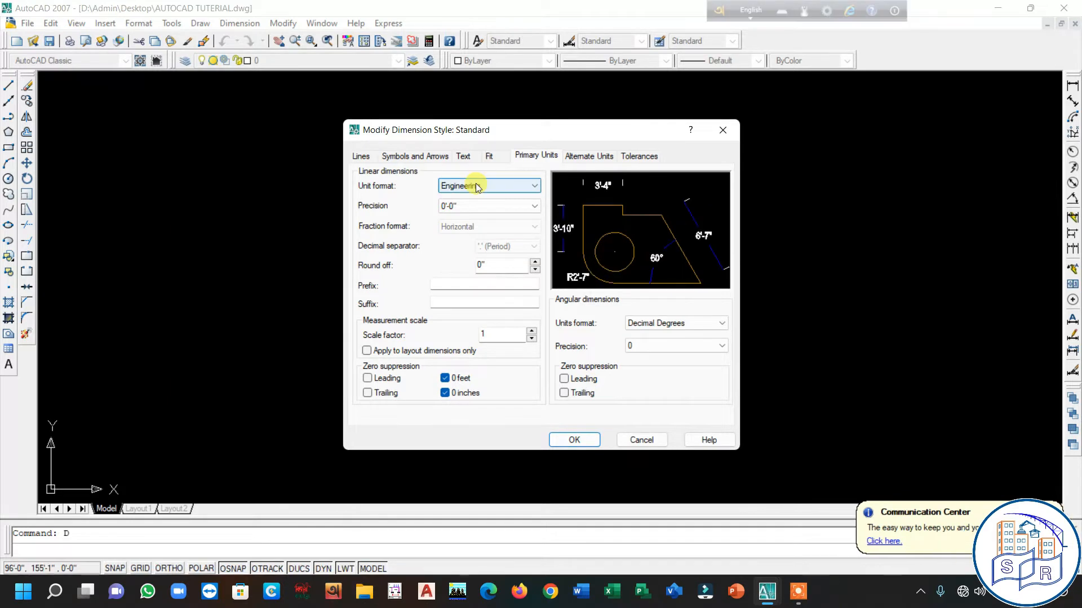
pyautogui.click(476, 187)
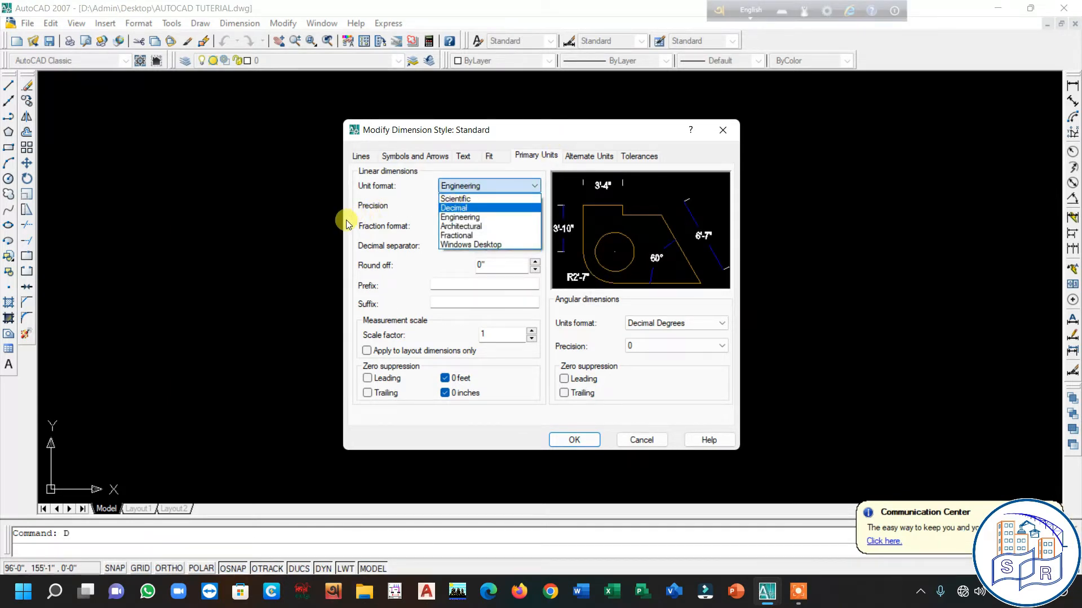
pyautogui.press('Down')
pyautogui.press('Down')
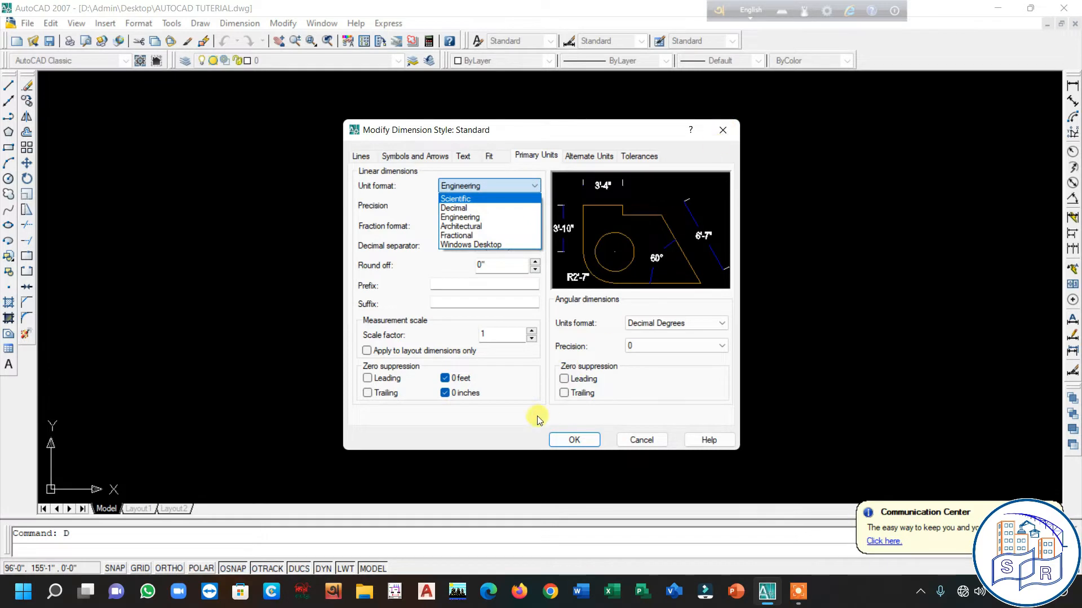
# - Set the Standard dimension style's text height to 0'-5.18"
pyautogui.click(569, 440)
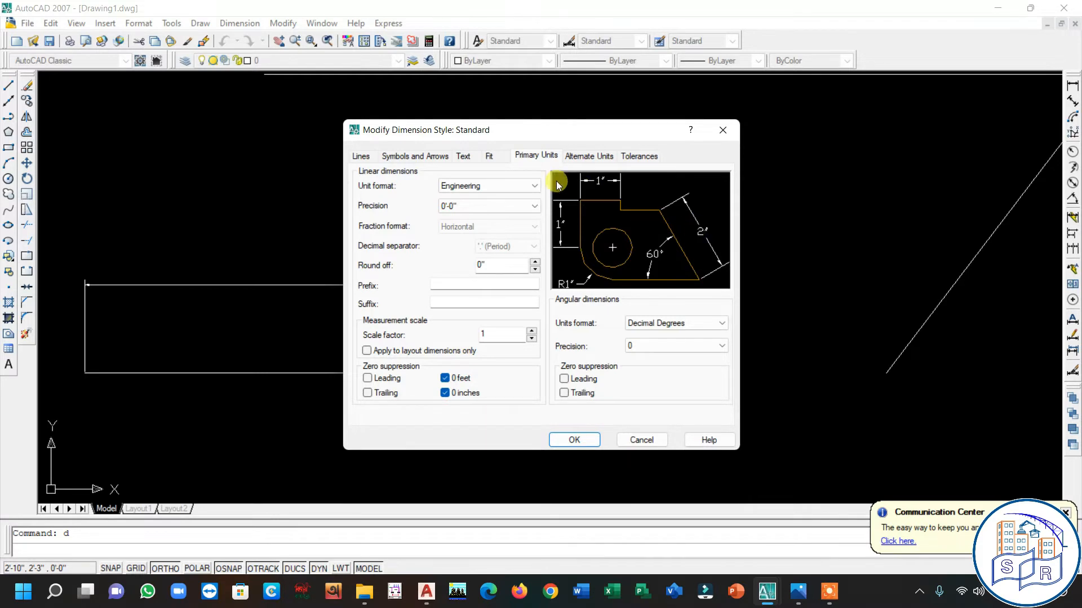
pyautogui.click(464, 155)
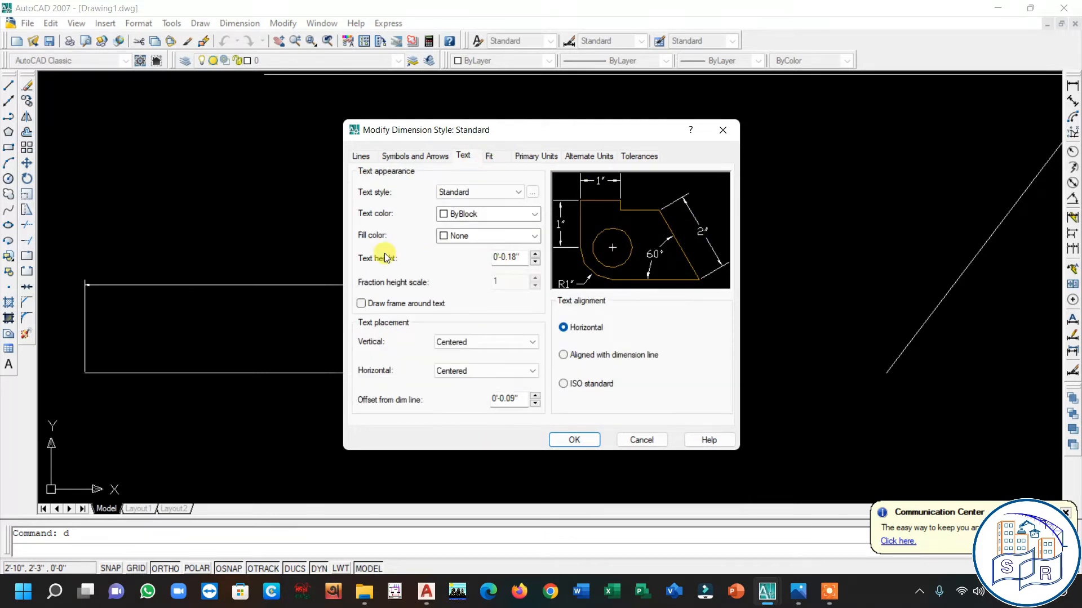
pyautogui.click(535, 254)
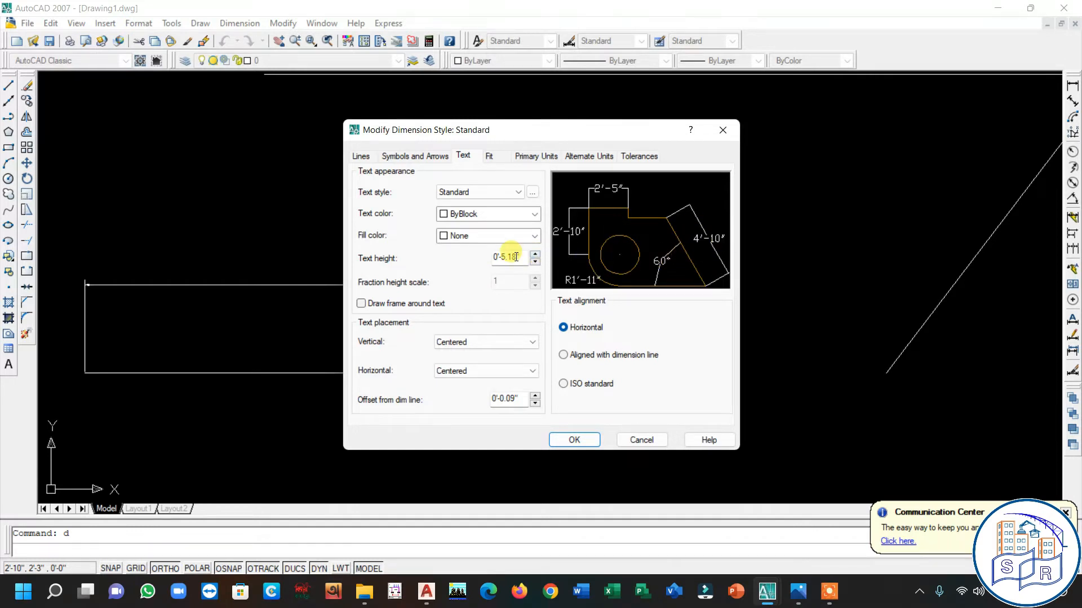
pyautogui.click(535, 254)
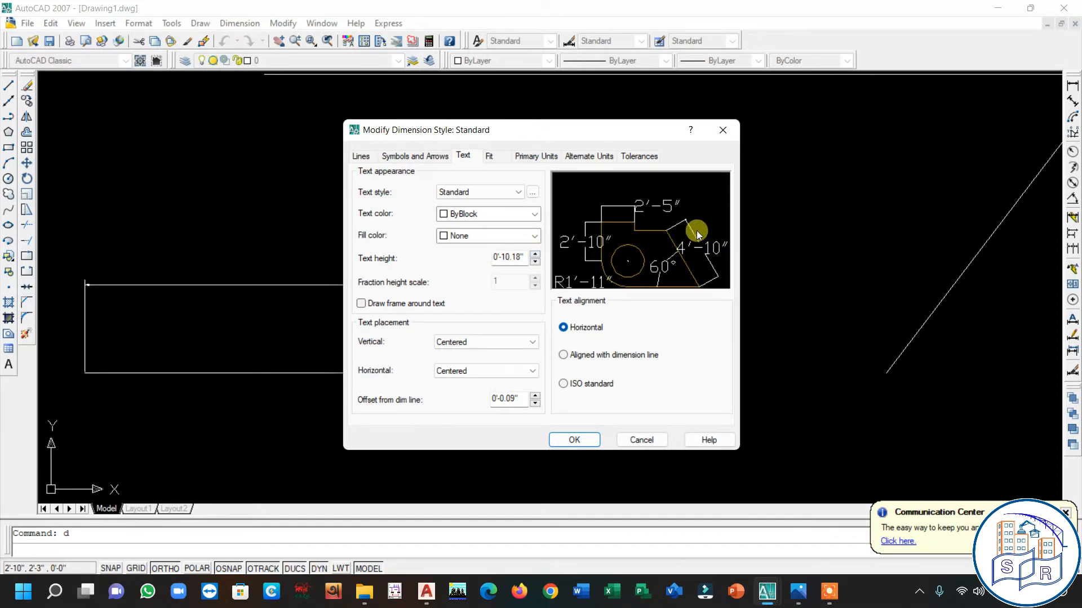
pyautogui.click(535, 262)
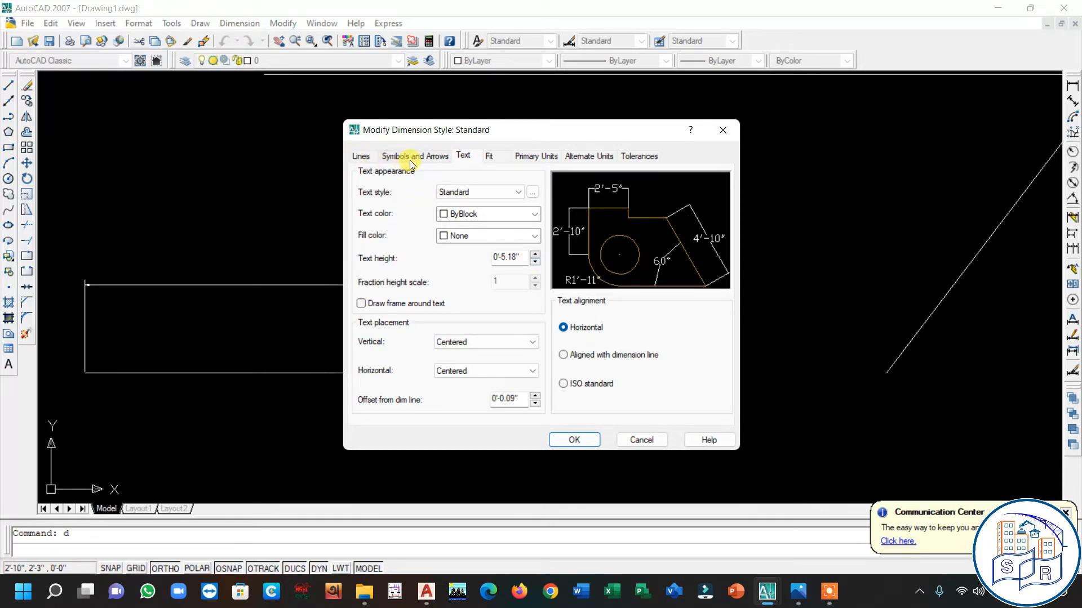
pyautogui.click(440, 158)
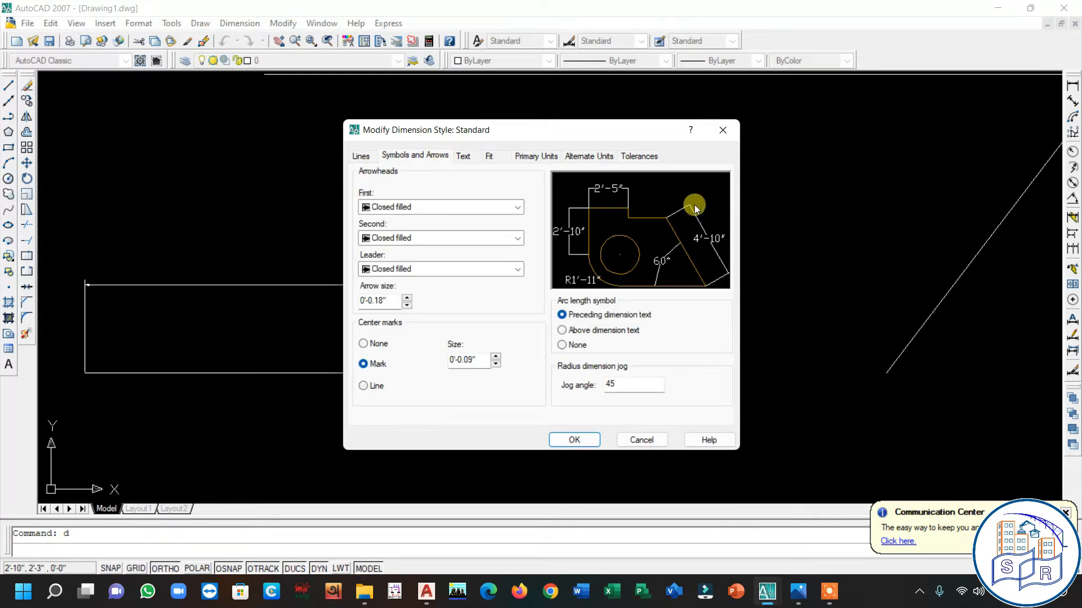
pyautogui.click(516, 207)
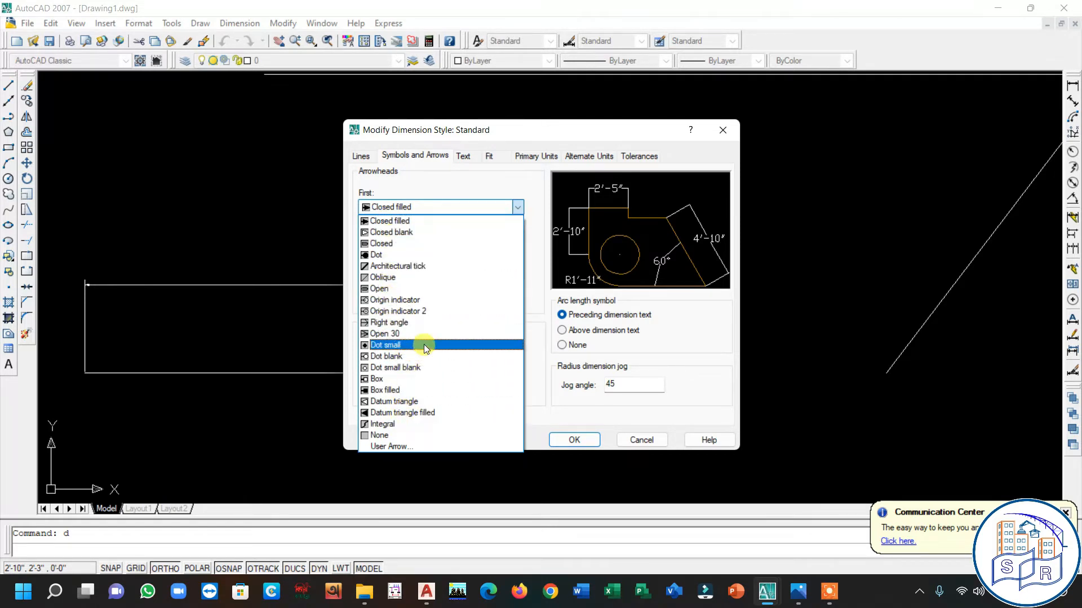
pyautogui.click(519, 205)
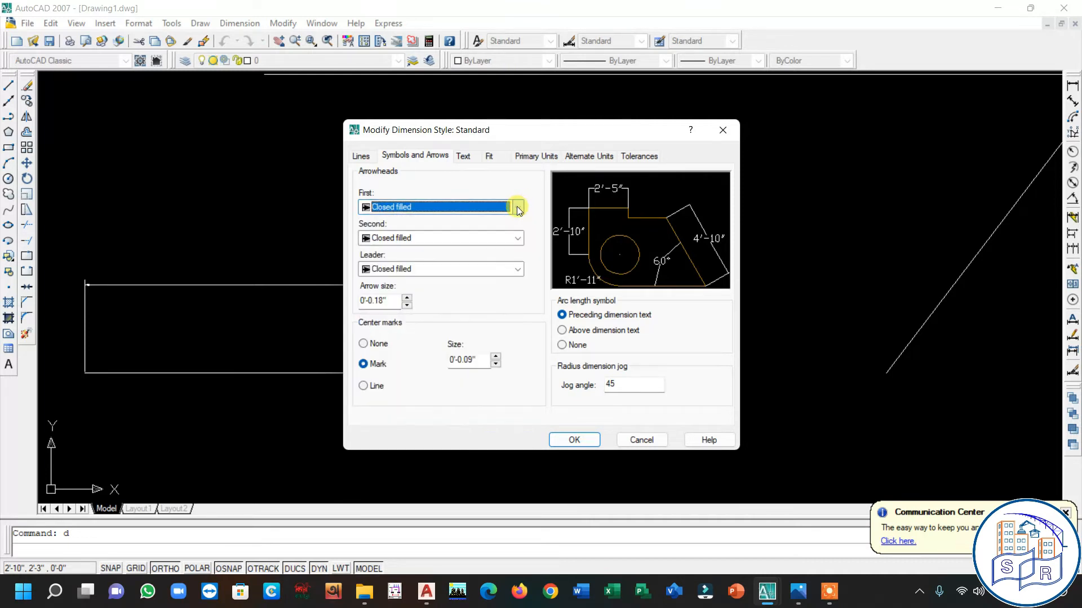
# - Set both the dimension lines and the extension lines of the Standard dimension style to Blue
pyautogui.click(360, 156)
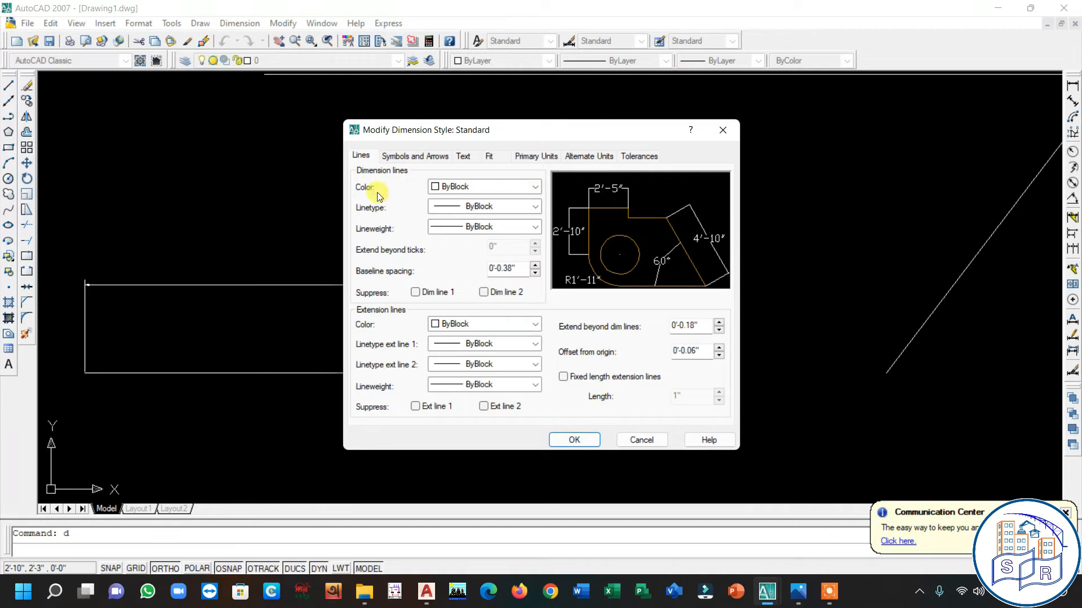
pyautogui.click(514, 187)
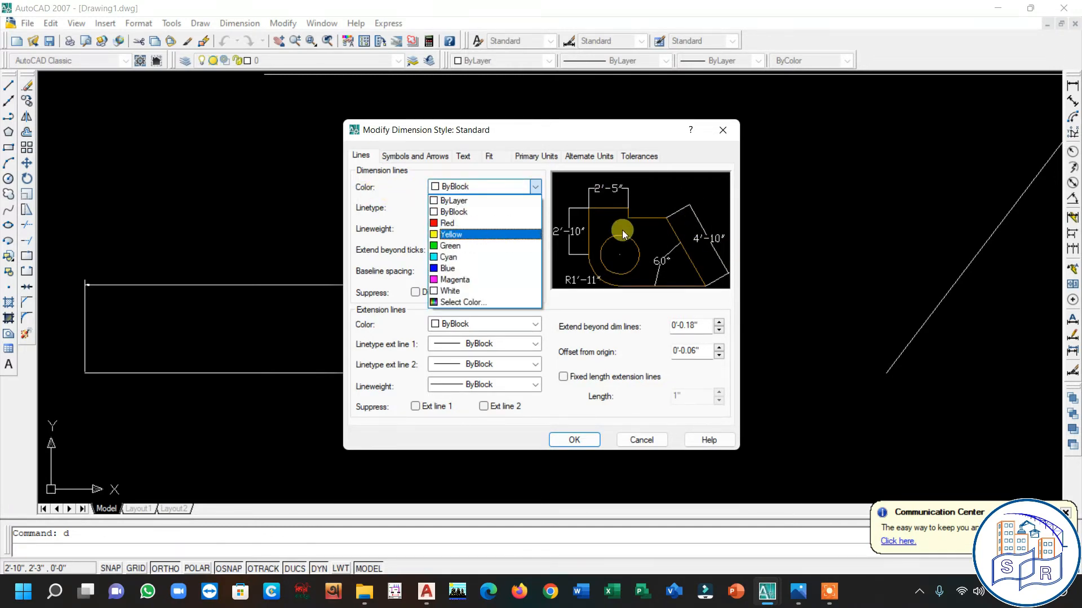
pyautogui.click(488, 268)
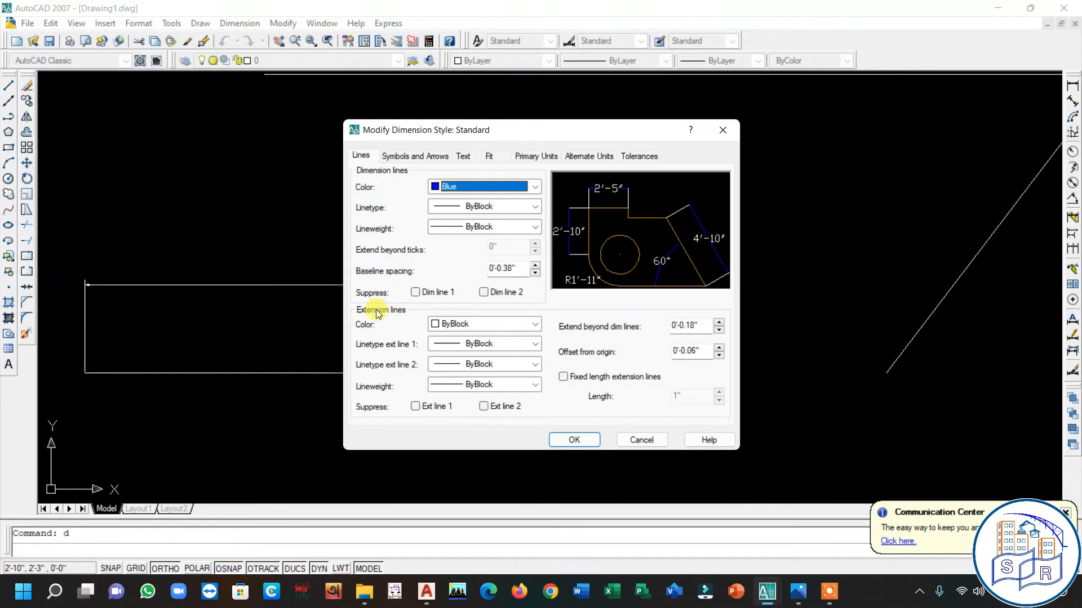
pyautogui.click(469, 324)
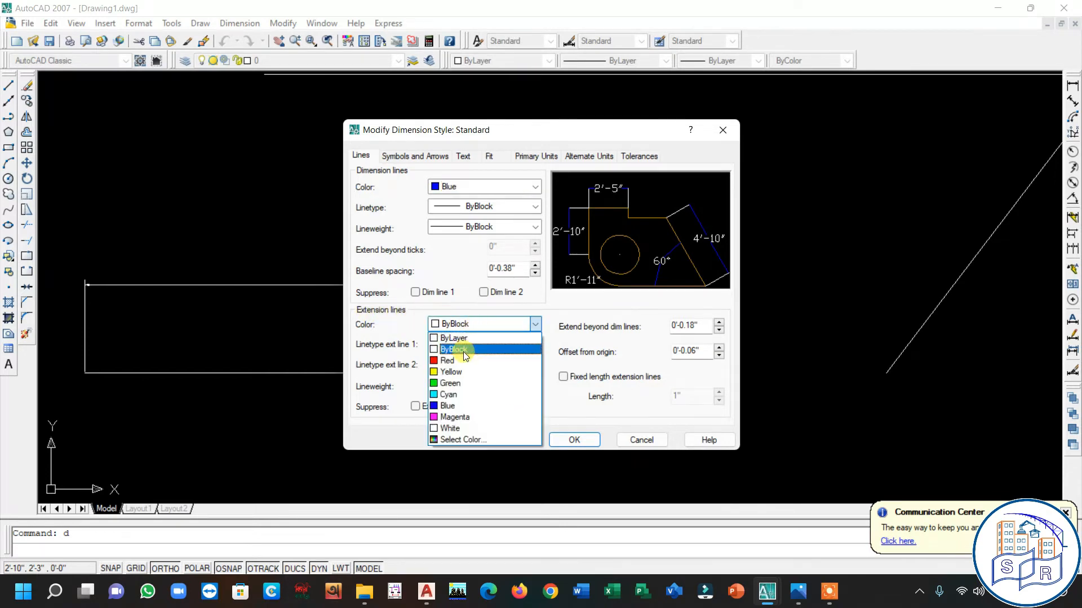
pyautogui.click(457, 404)
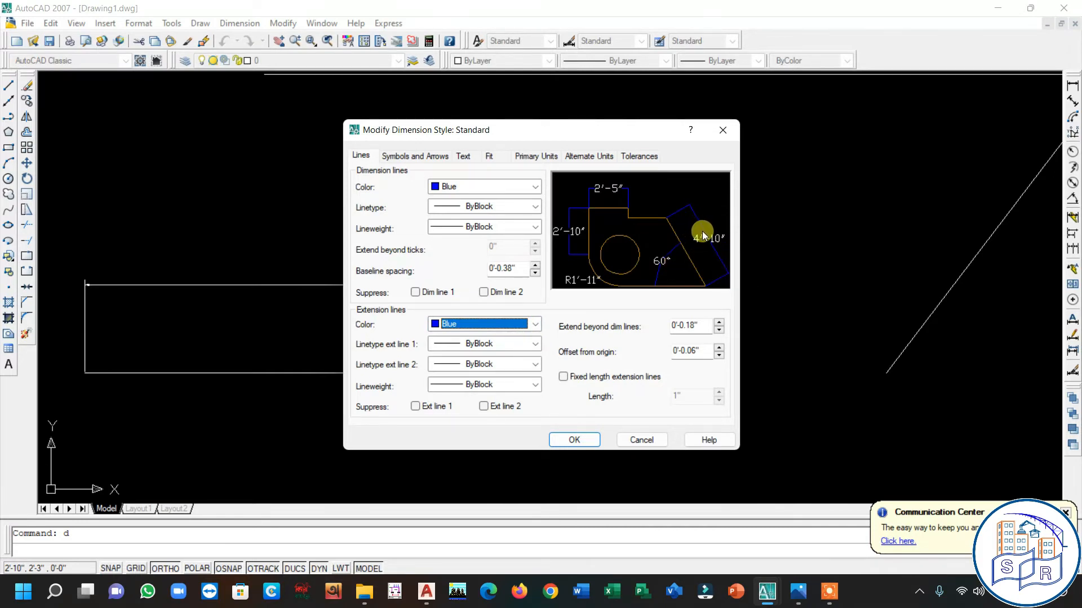
# - Set the dimension text color to Red, make the Standard style current and close the Dimension Style Manager
pyautogui.click(464, 157)
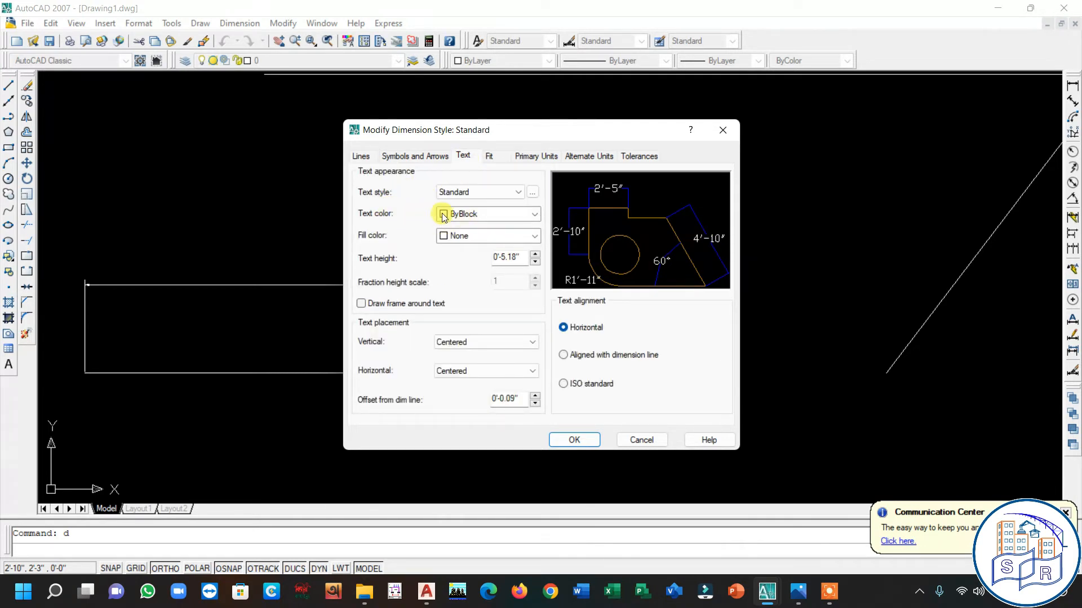
pyautogui.click(506, 214)
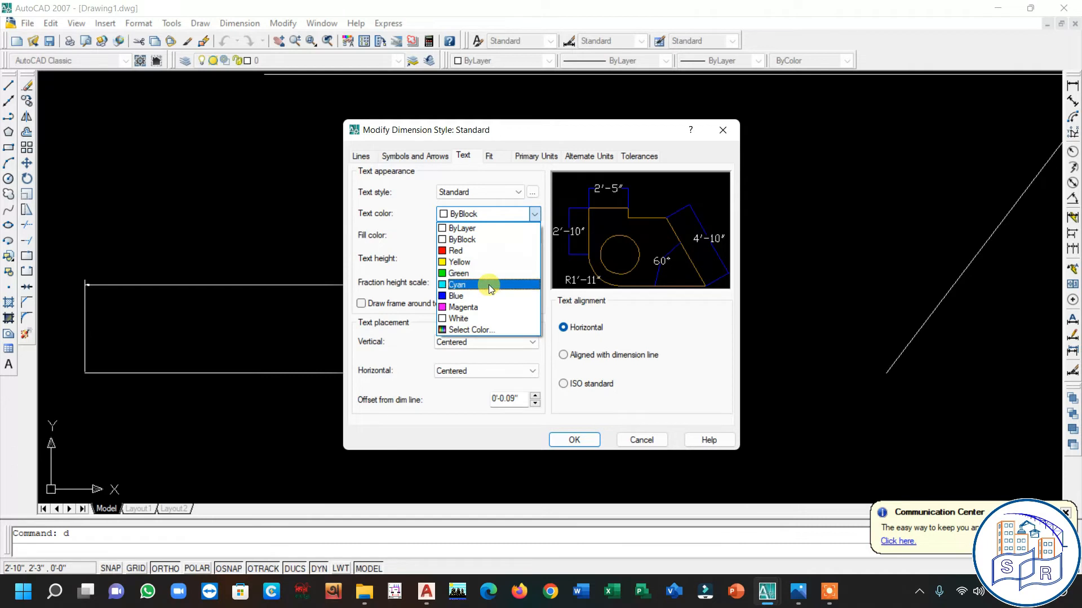
pyautogui.click(476, 254)
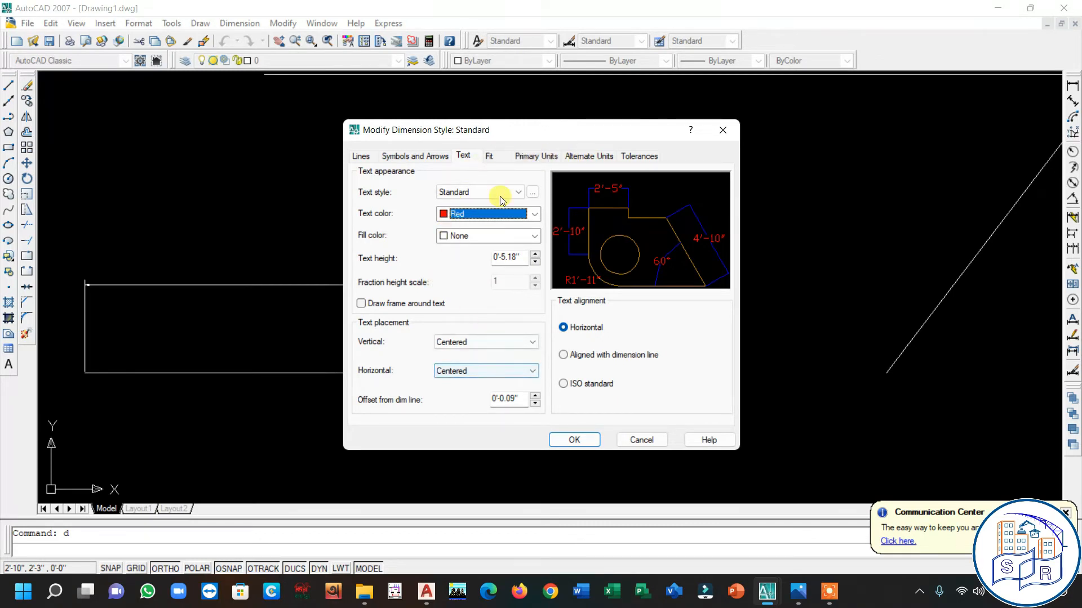
pyautogui.click(582, 440)
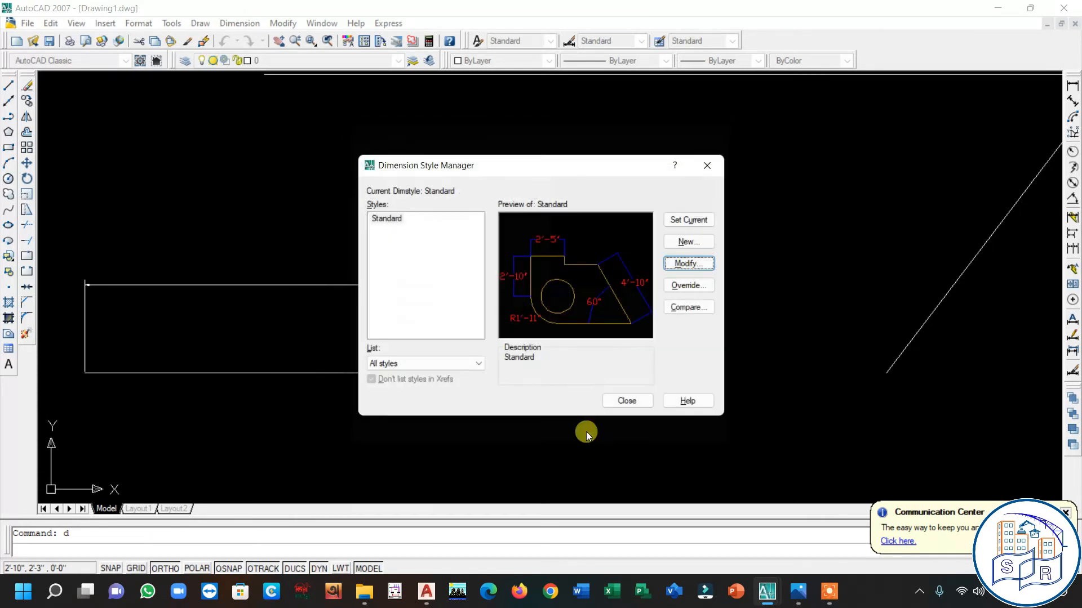
pyautogui.click(689, 219)
pyautogui.click(627, 401)
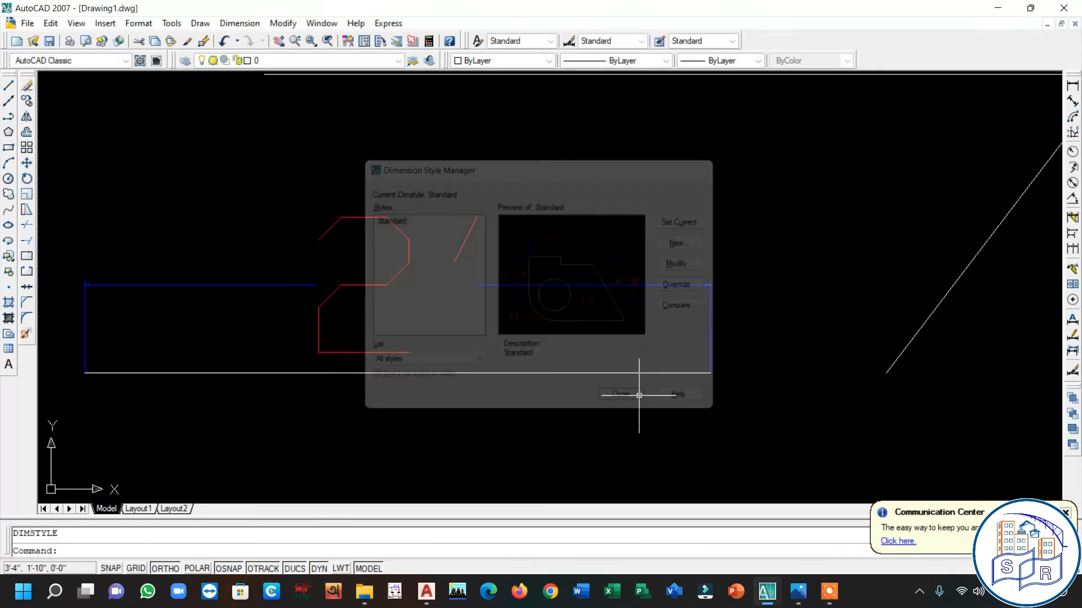
# - Erase the linear dimension above the lower horizontal line
pyautogui.scroll(-2, 496, 236)
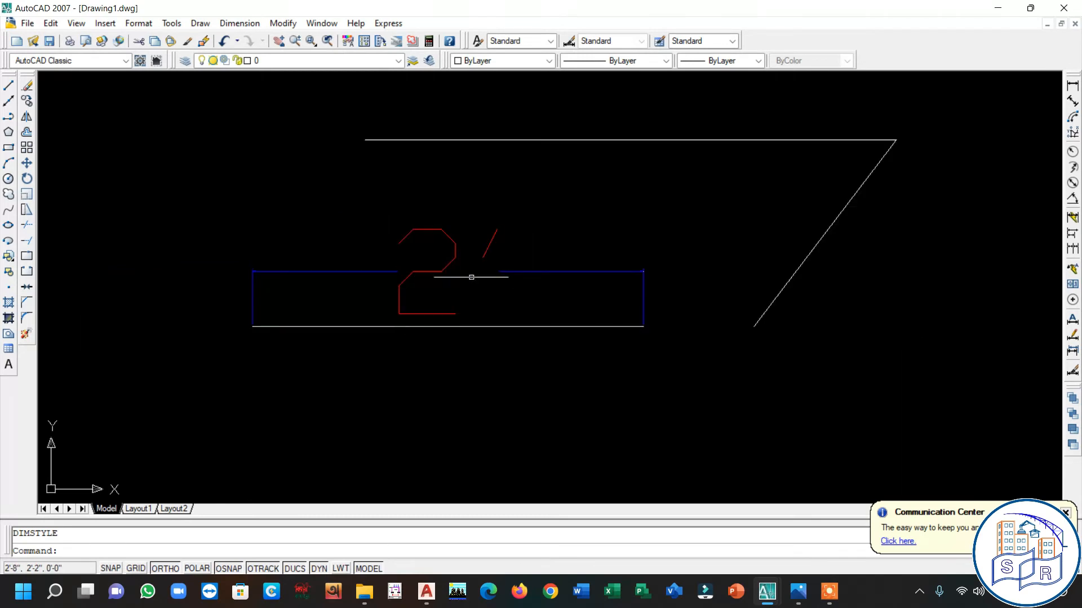
pyautogui.click(437, 271)
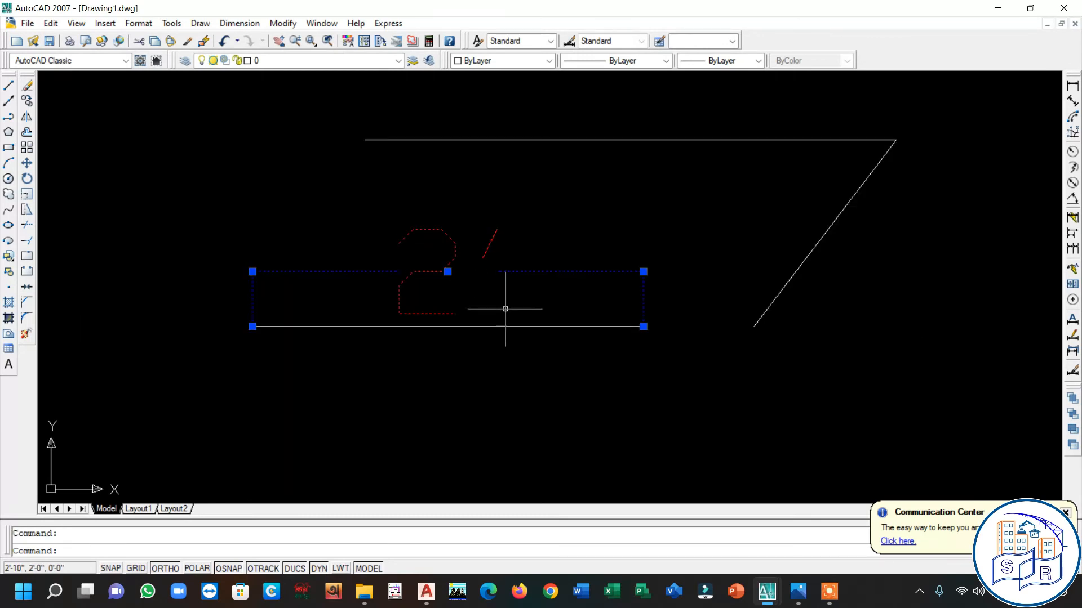
pyautogui.press('Delete')
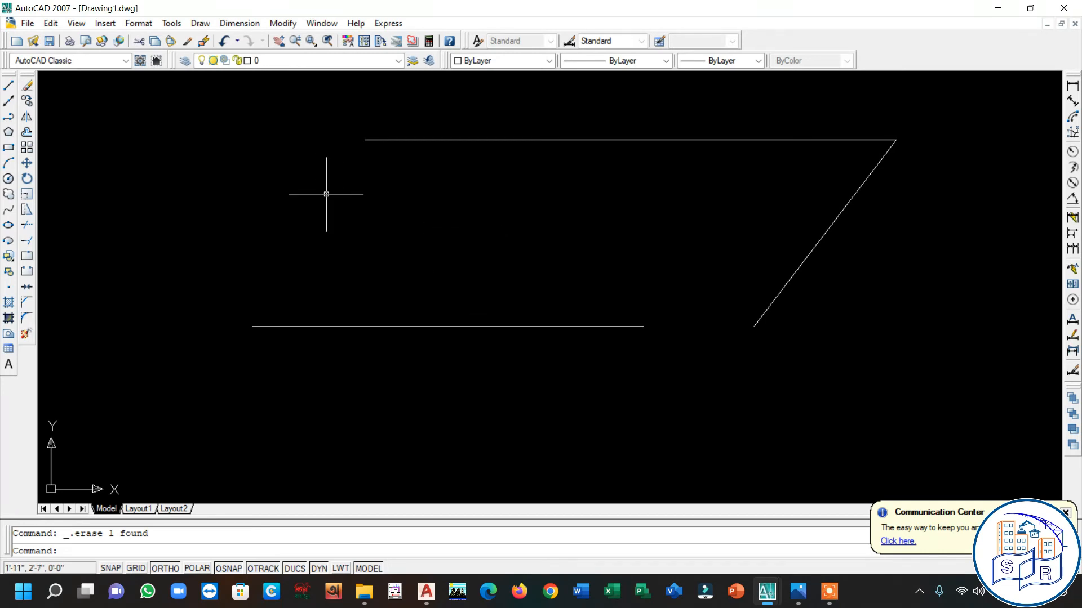
pyautogui.scroll(-5, 413, 218)
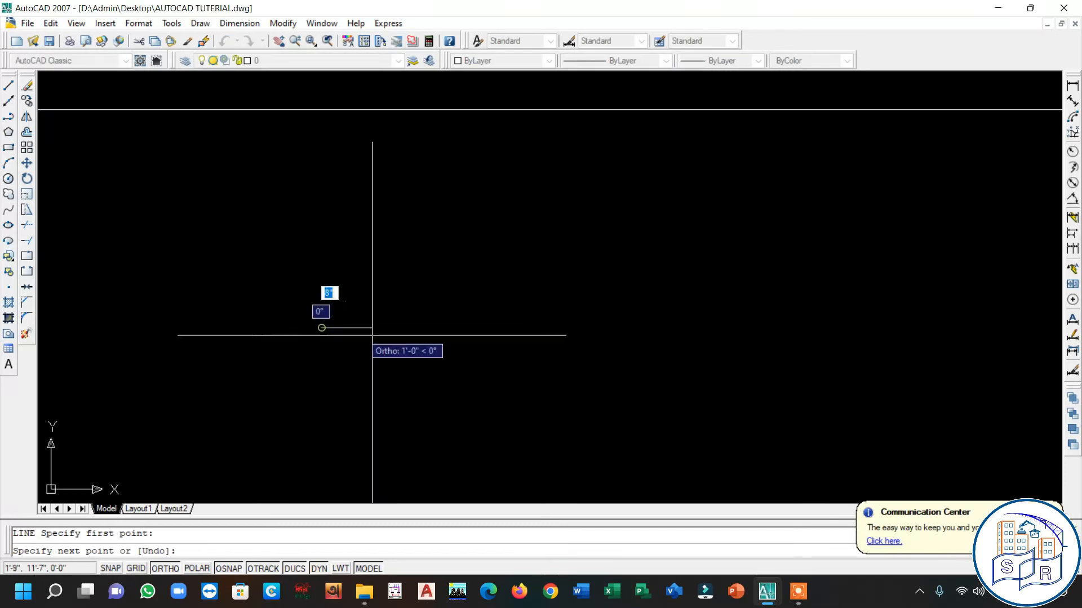
# - Finish a short horizontal line above the dimensioned 2' line and end the Line command
pyautogui.click(395, 336)
pyautogui.press('Escape')
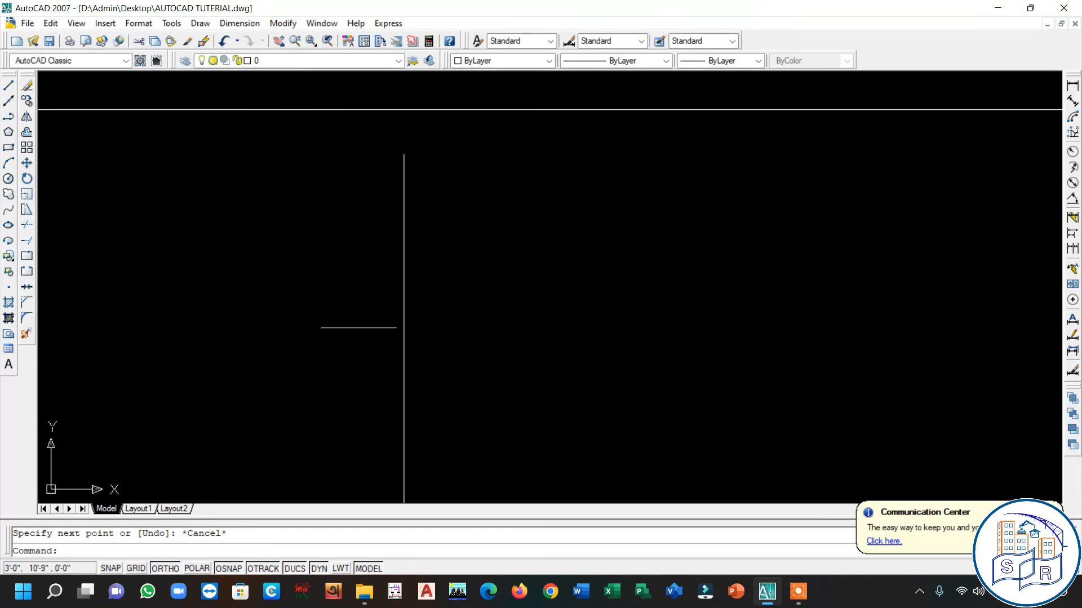
pyautogui.moveTo(319, 278); pyautogui.dragTo(308, 244, button='middle')
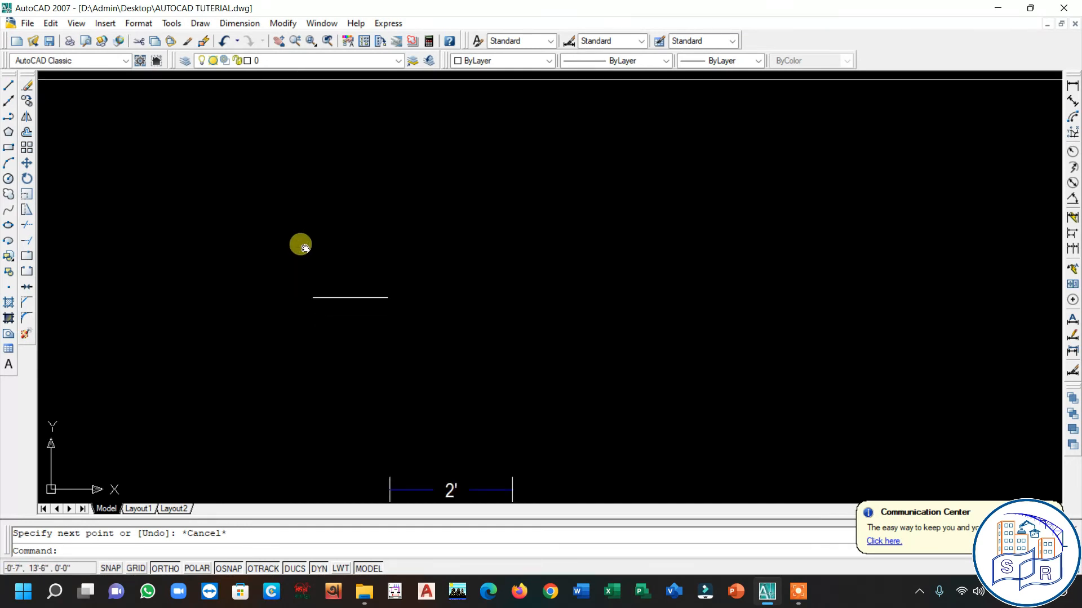
# - Try to save the drawing under a file name on the Desktop with Save As, declining to replace AUTOCAD TUTERIAL.dwg
pyautogui.click(998, 16)
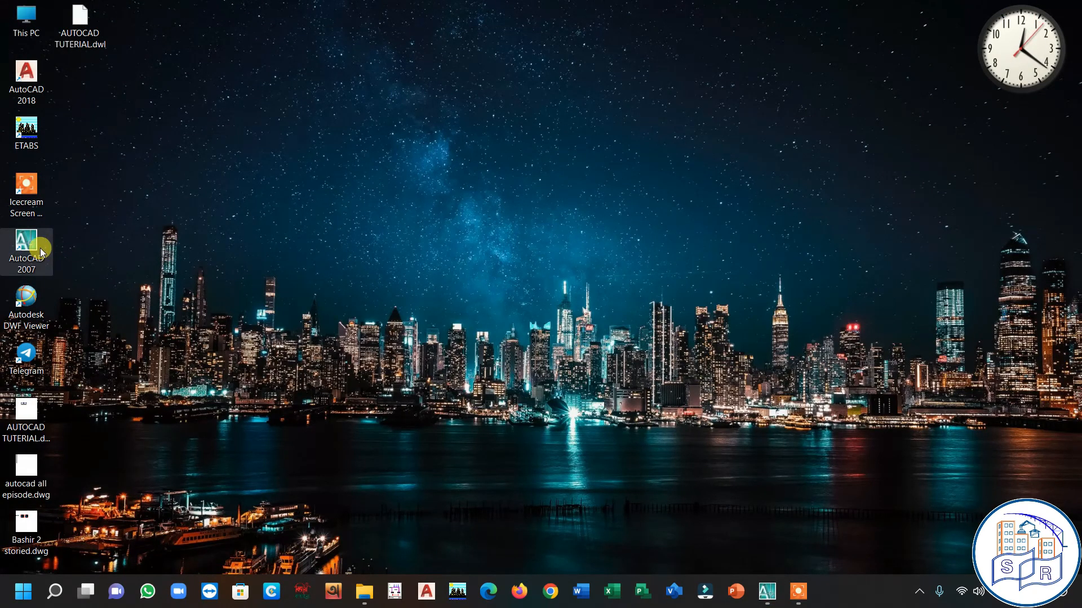
pyautogui.click(767, 591)
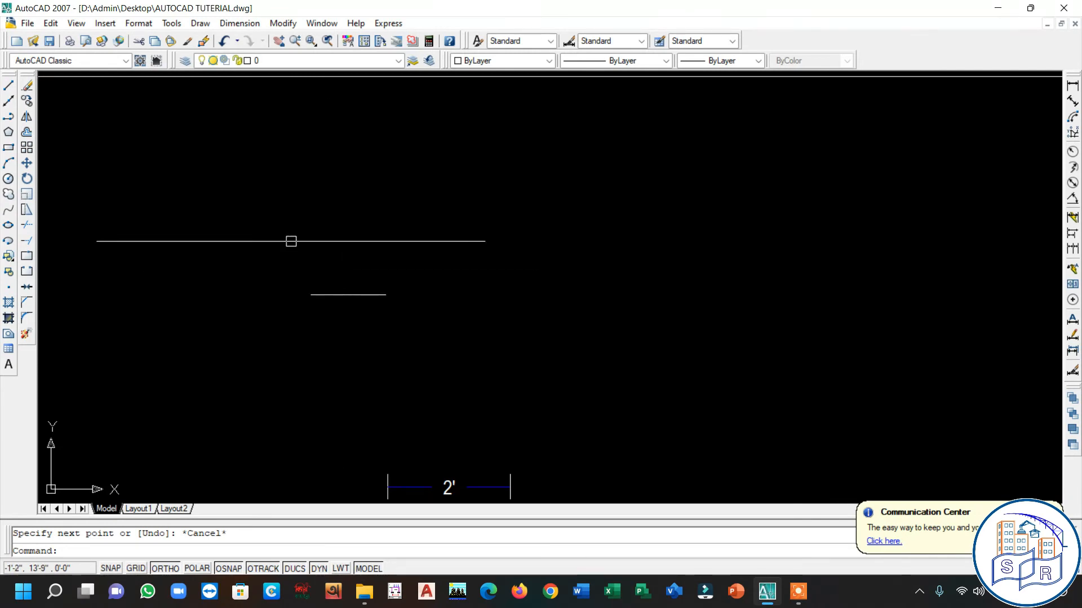
pyautogui.click(27, 23)
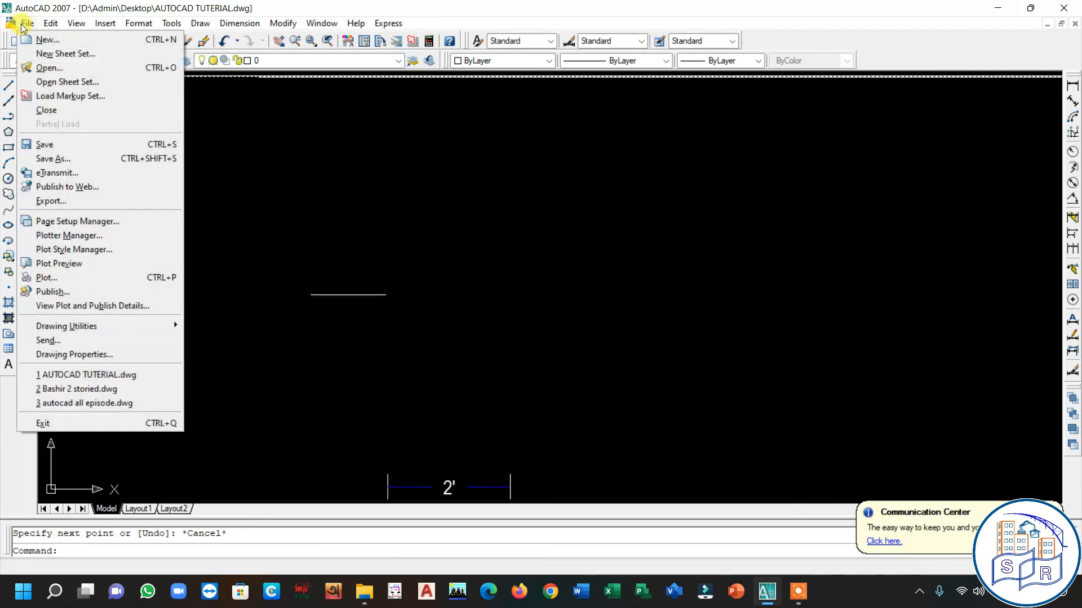
pyautogui.click(90, 159)
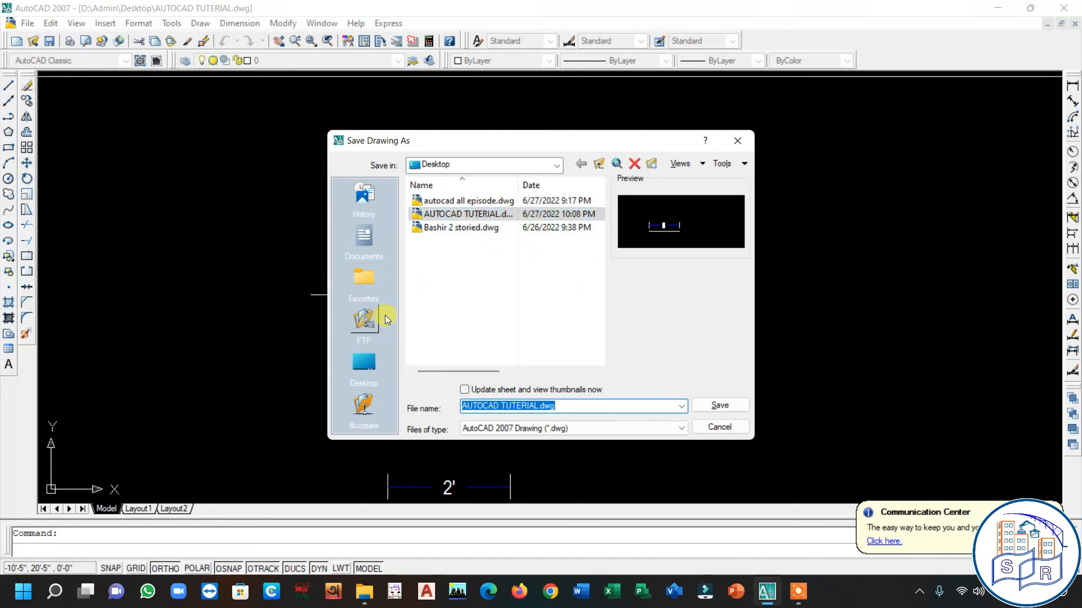
pyautogui.click(366, 362)
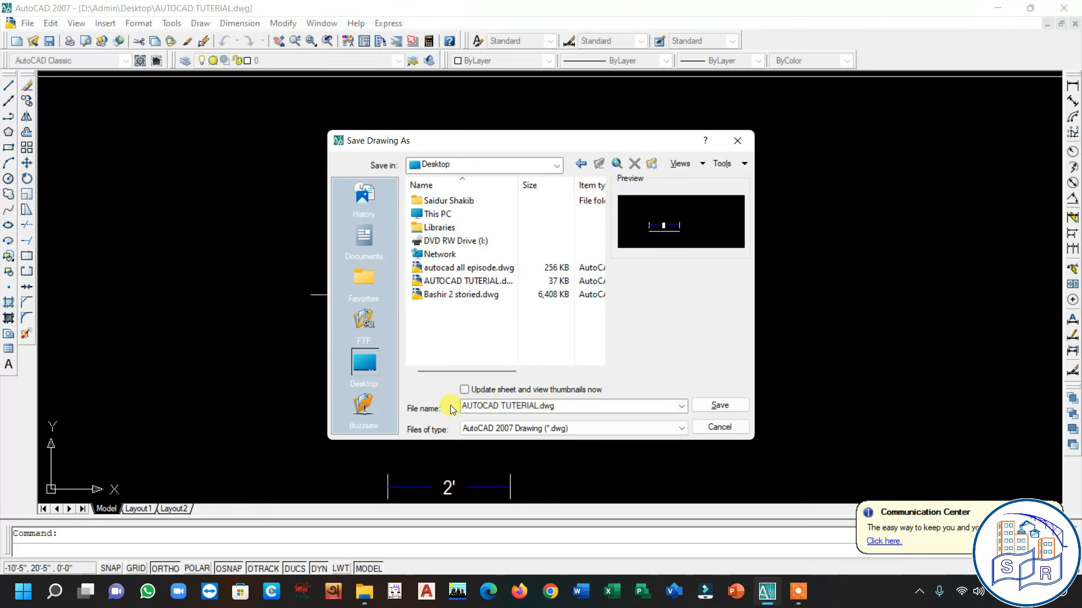
pyautogui.click(530, 406)
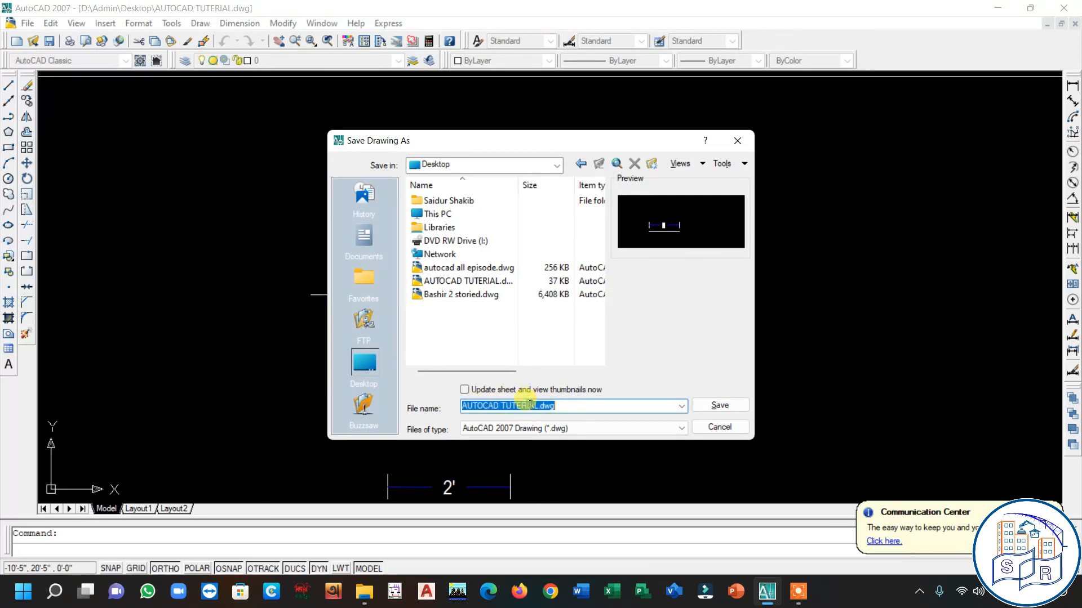
pyautogui.click(721, 407)
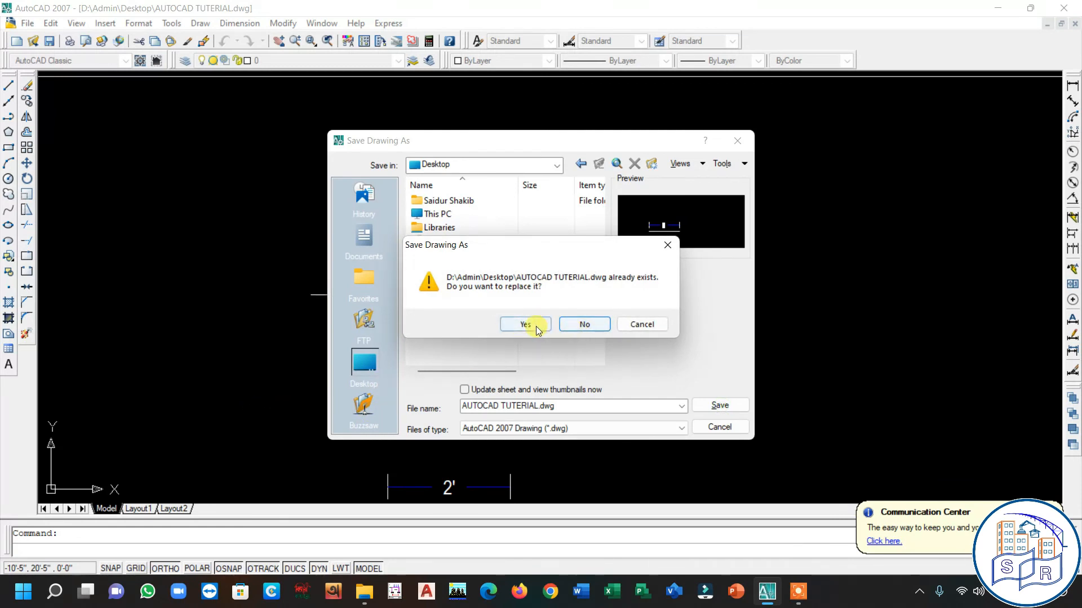
pyautogui.click(583, 325)
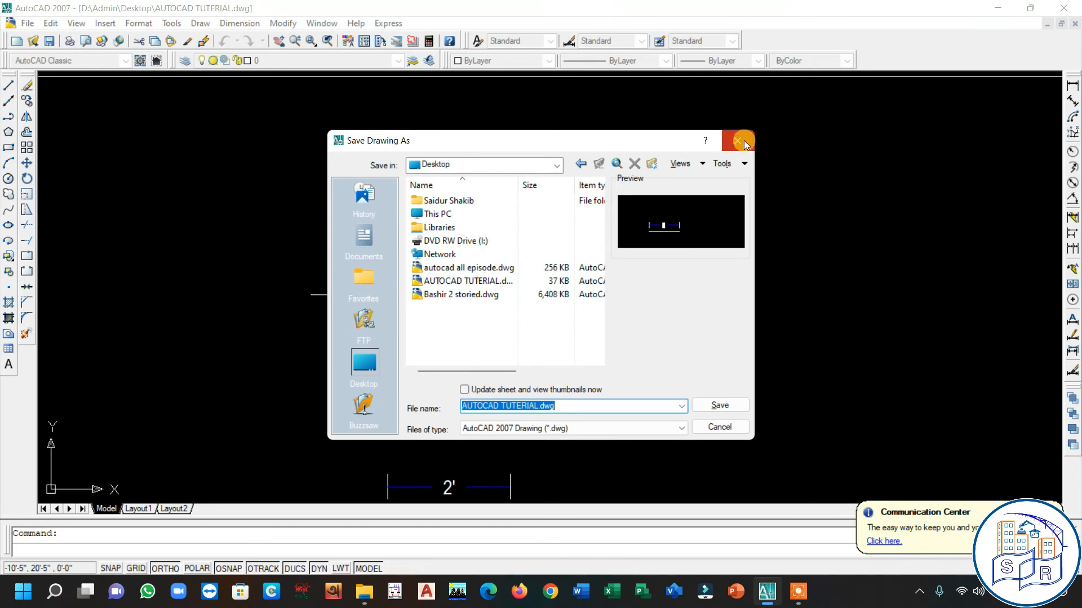
pyautogui.click(738, 140)
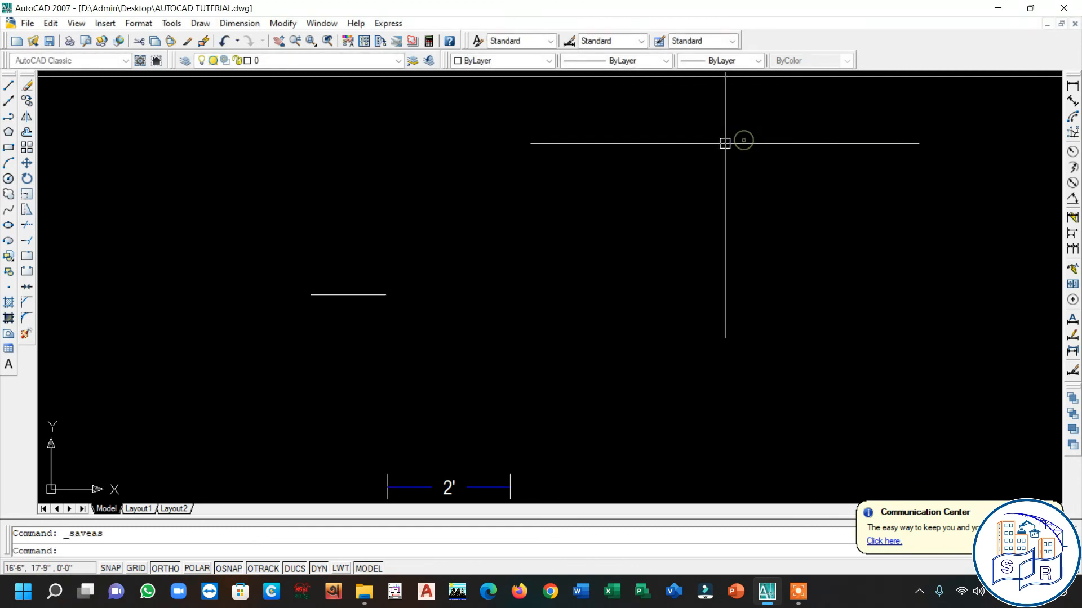
# - Open AUTOCAD TUTERIAL.dwg from the Windows desktop and view its short line and dimension
pyautogui.click(996, 9)
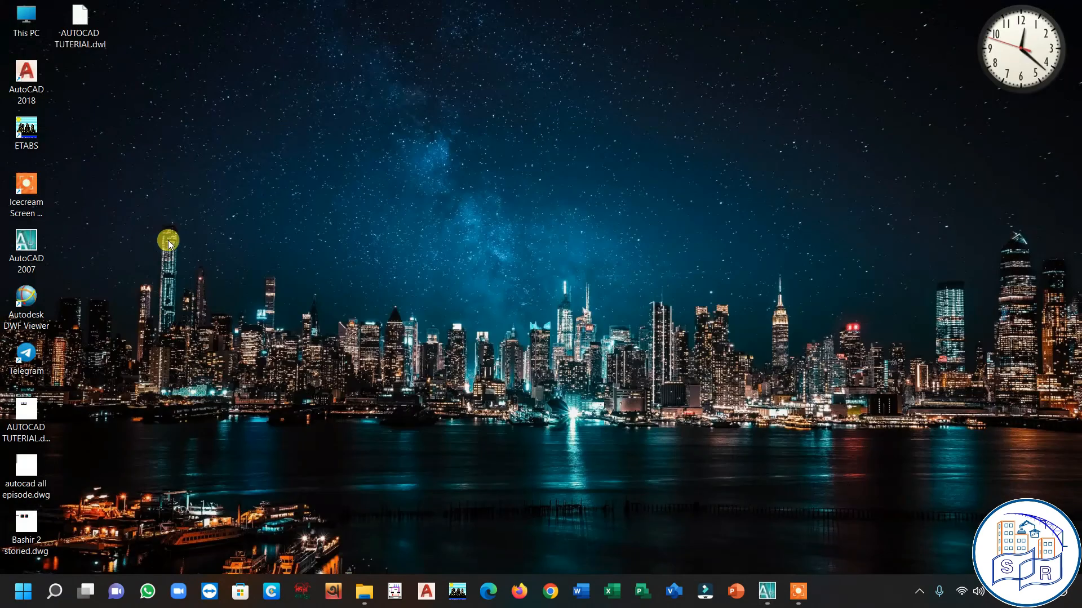
pyautogui.doubleClick(40, 418)
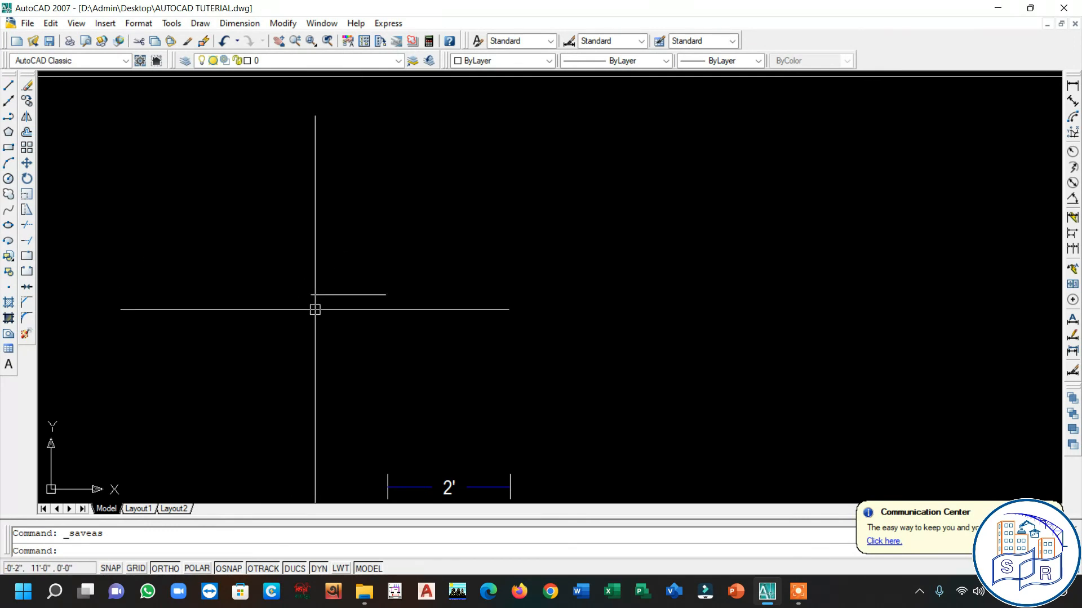
pyautogui.scroll(1, 327, 301)
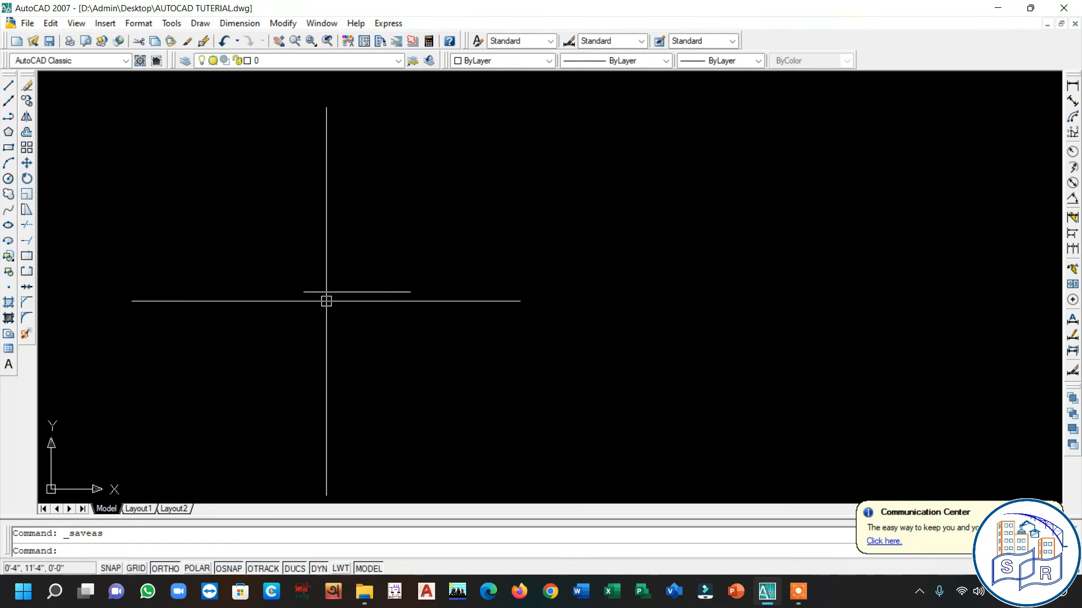
pyautogui.scroll(-1, 326, 301)
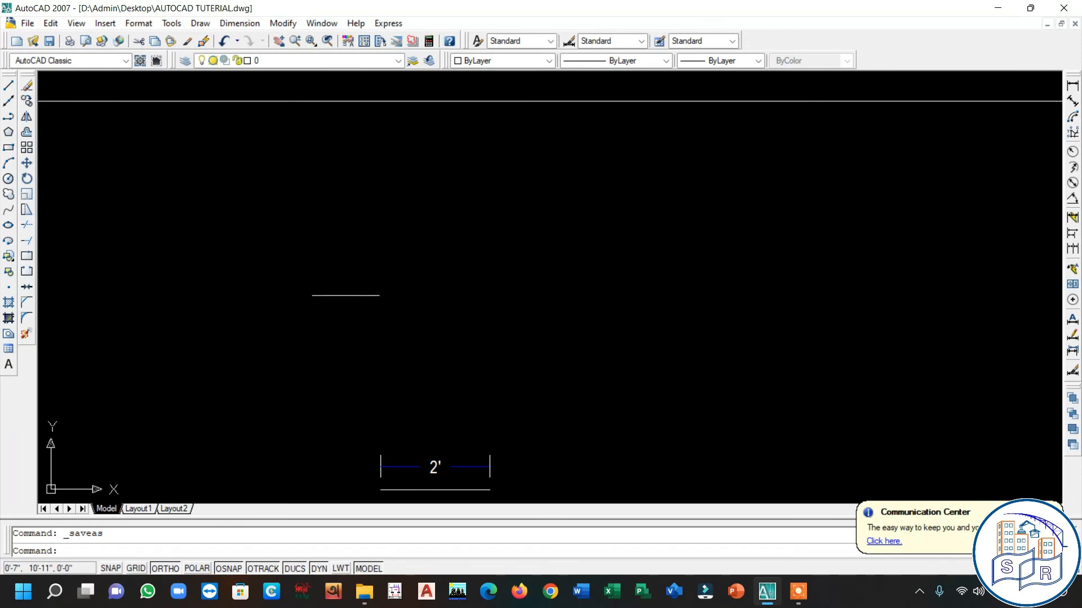
pyautogui.scroll(1, 333, 309)
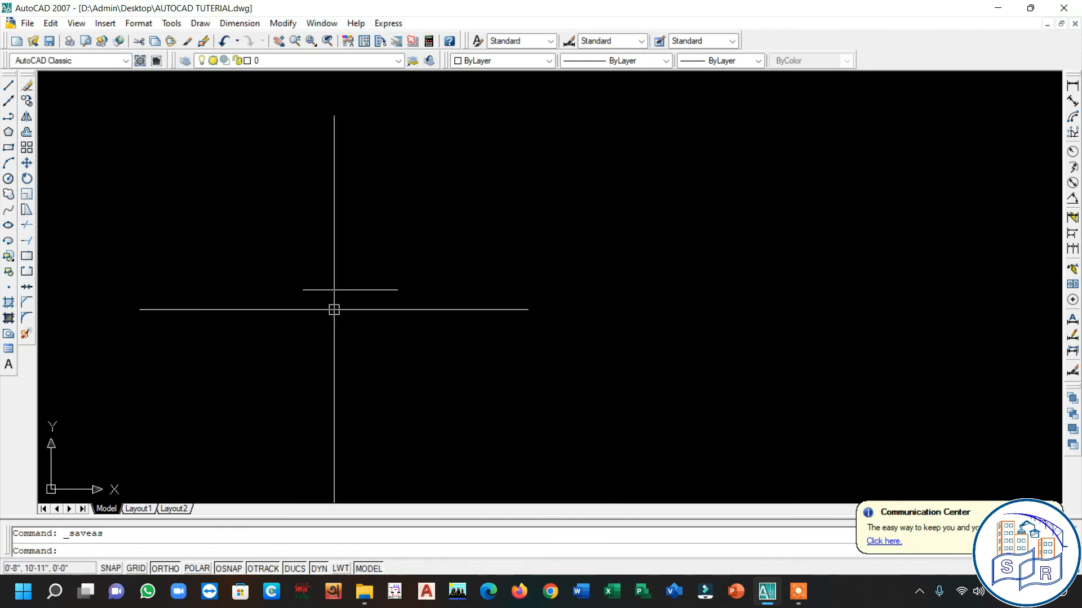